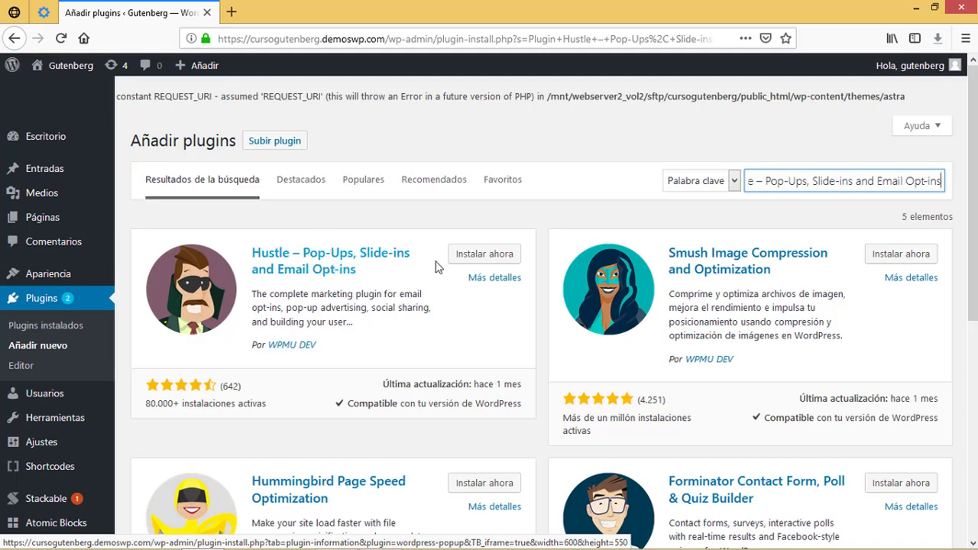
- Install and activate the Hustle – Pop-Ups, Slide-ins and Email Opt-ins plugin
left_click(474, 257)
left_click(477, 255)
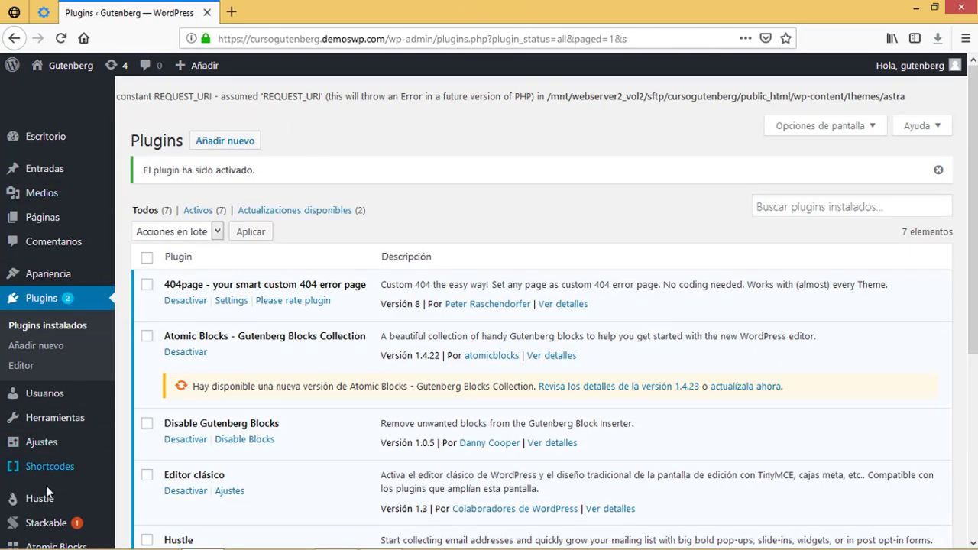
- Open Hustle's pop-ups list and delete the existing pop-ups, including Suscribete
mouse_move(44, 503)
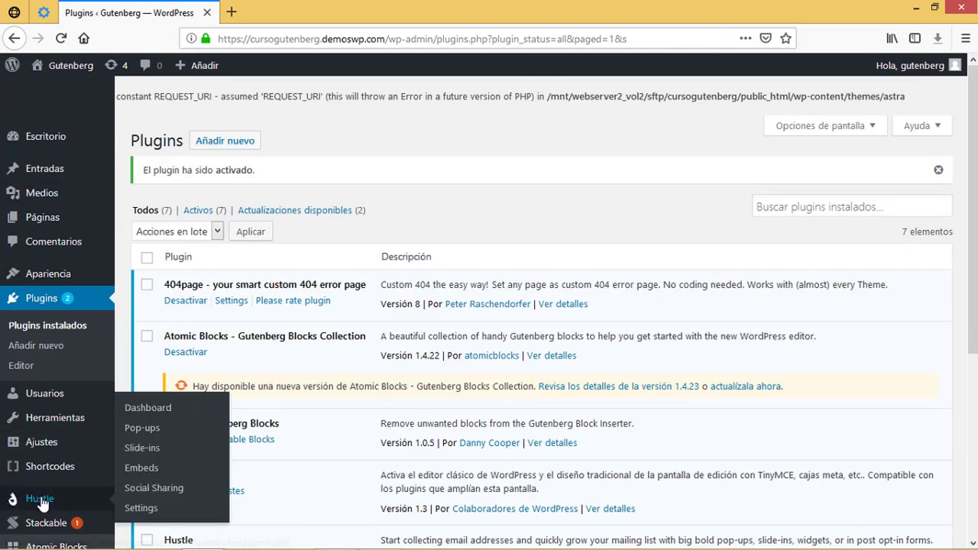
left_click(145, 428)
left_click(821, 366)
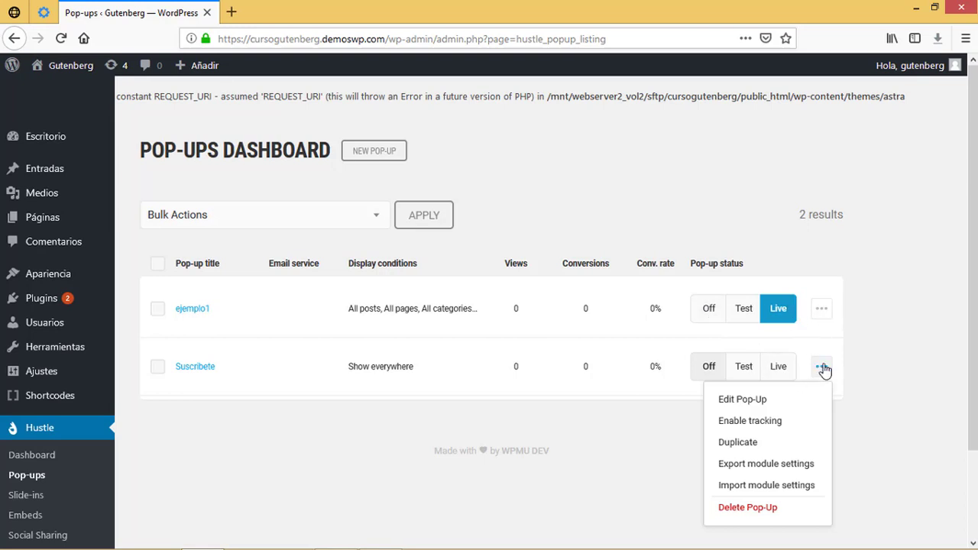
left_click(756, 509)
left_click(250, 344)
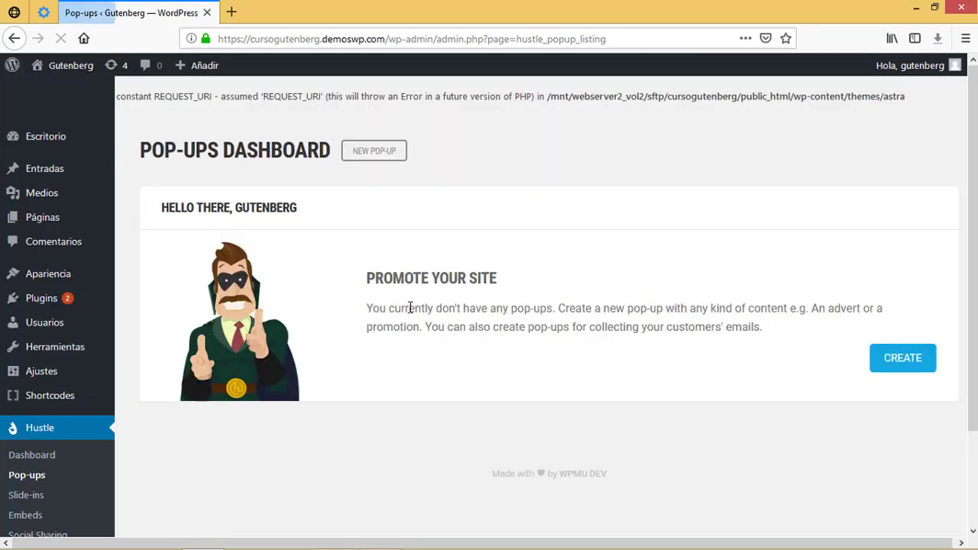
- Create a new Hustle pop-up and name it "Aviso"
left_click(368, 154)
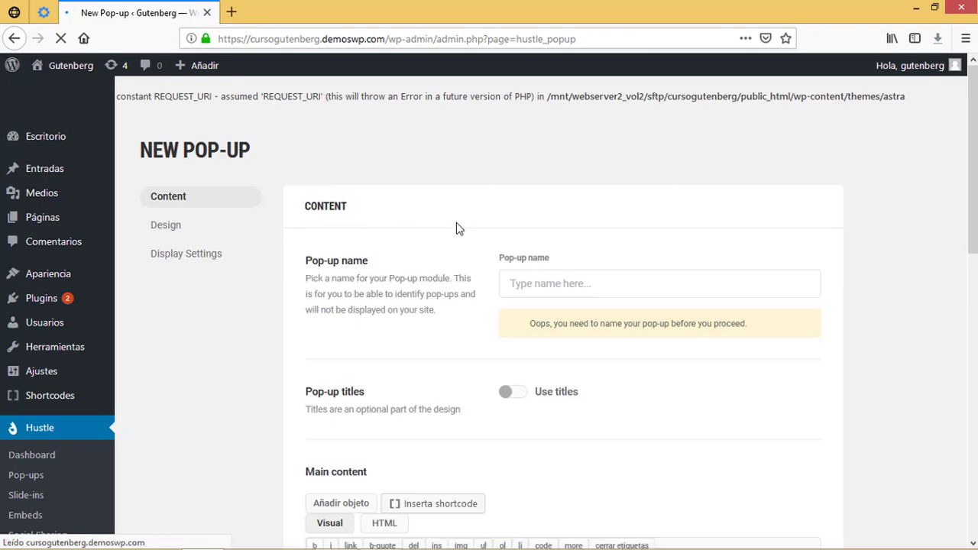
left_click(552, 278)
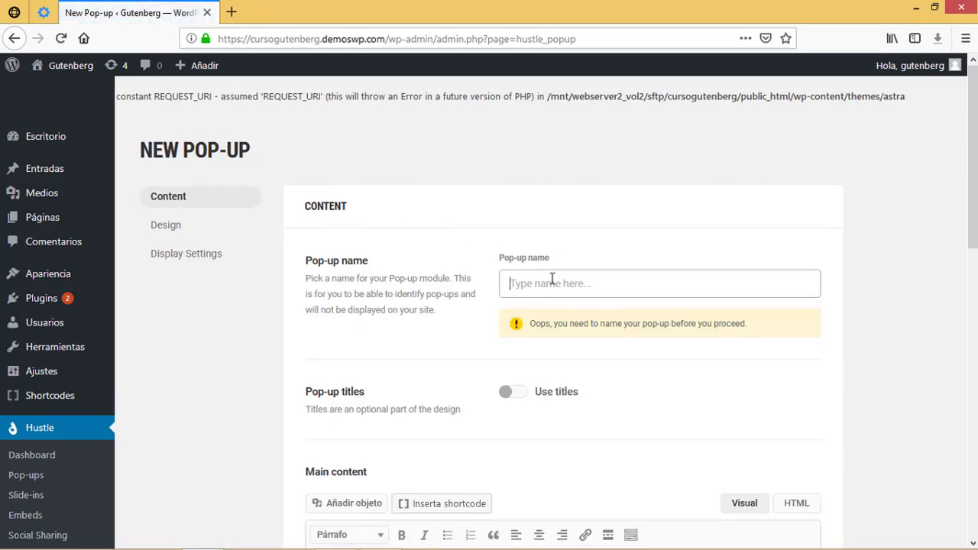
type("Aviso")
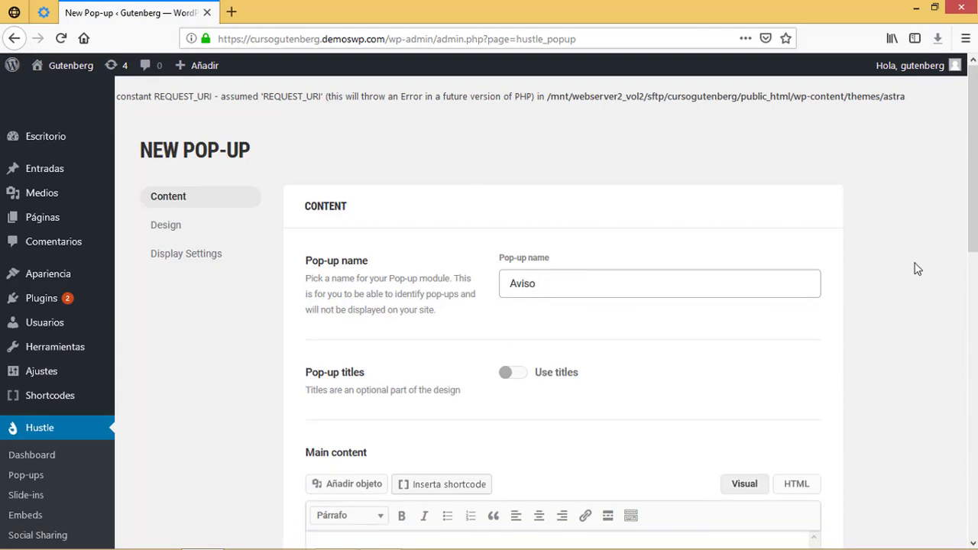
- Enable titles for the pop-up, with the title "Aviso" and the subtitle "Bienvenido a mi sitio web"
left_click_drag(972, 152, 972, 224)
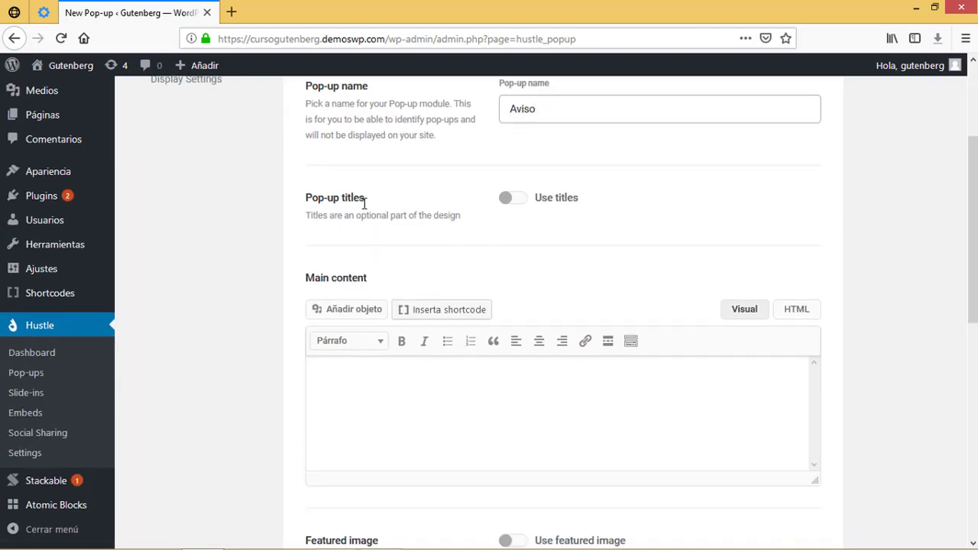
left_click(517, 200)
left_click(540, 257)
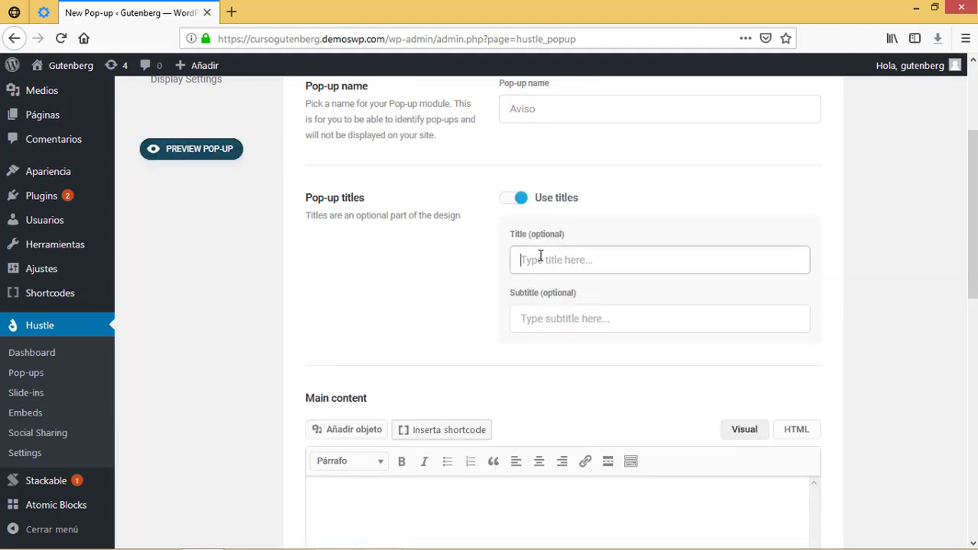
type("Aviso")
left_click(553, 327)
type("Bienvenido a mi sitio web")
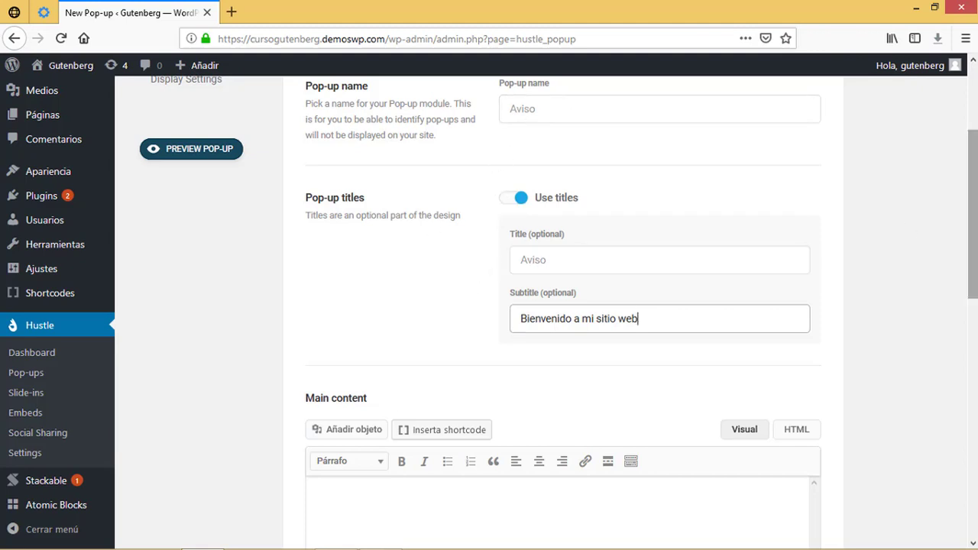
- Write the main content "Bienvenido a mi sitio web espero disfrutes del contenido si tienes dudas o comentarios o dudes en contactarme"
scroll(537, 152, "up", 1)
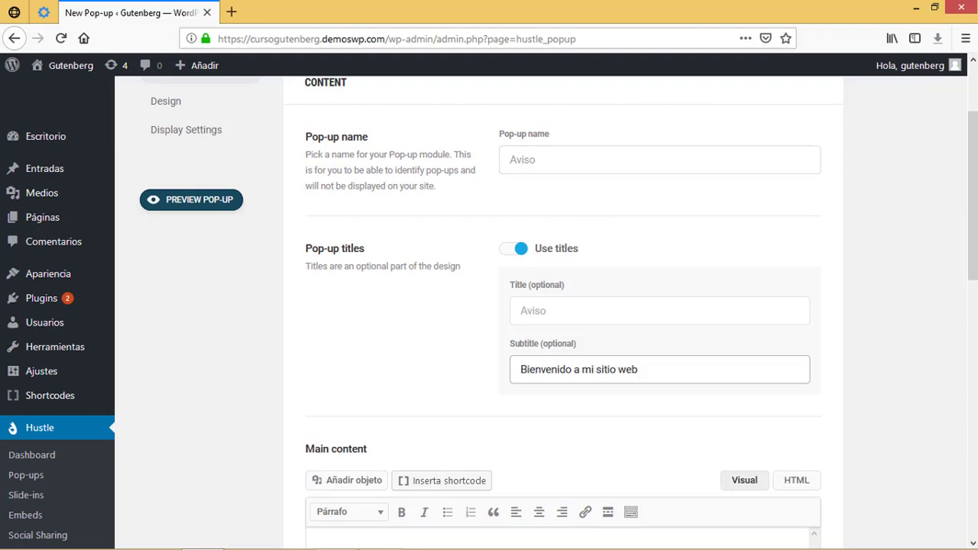
scroll(883, 289, "down", 5)
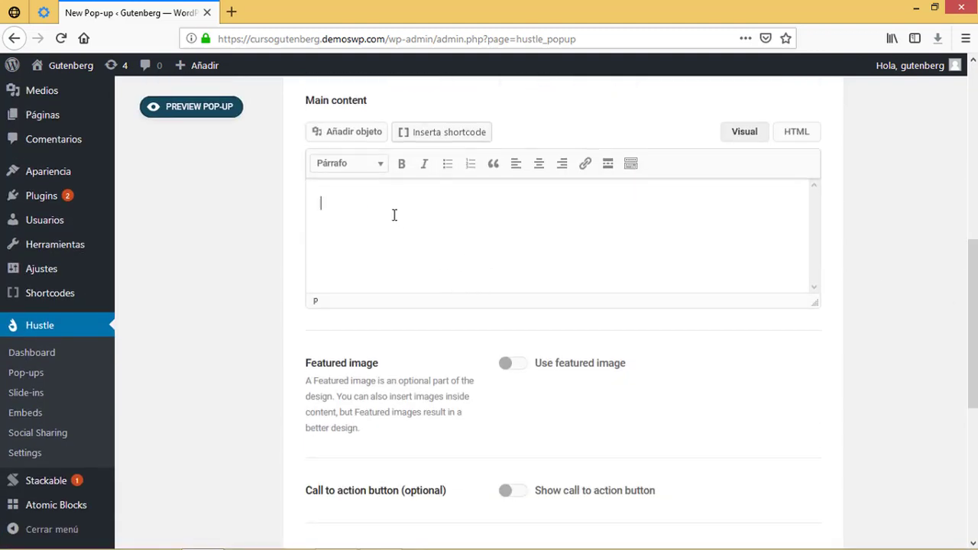
type("Bienvenido a mi sitio web espero disfrutes del contenido si tienes dudas o comentarios o dudes en contactarme")
scroll(695, 315, "up", 1)
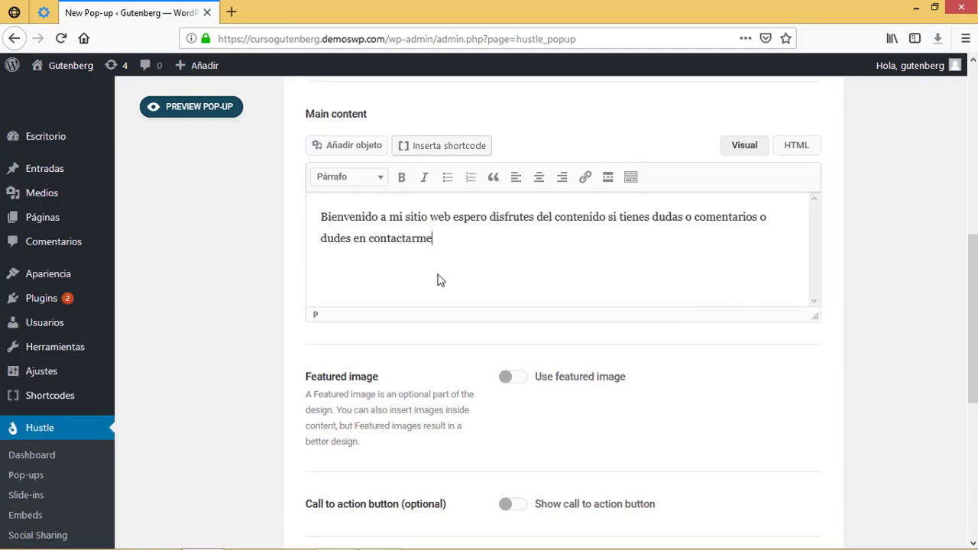
- Add the laptop-and-glasses picture from the media library as the pop-up's featured image and hide it on mobile devices
scroll(967, 309, "up", 2)
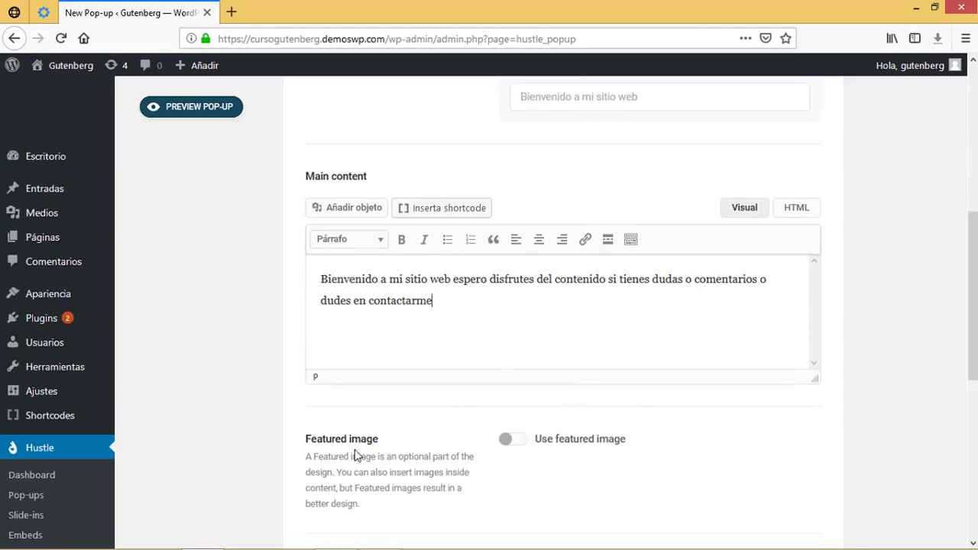
left_click(509, 441)
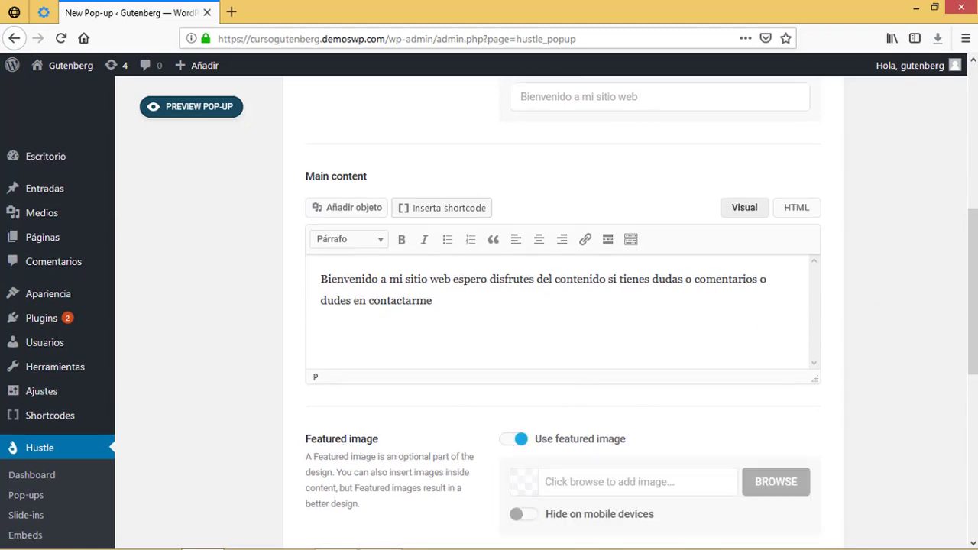
scroll(887, 364, "down", 4)
left_click(790, 326)
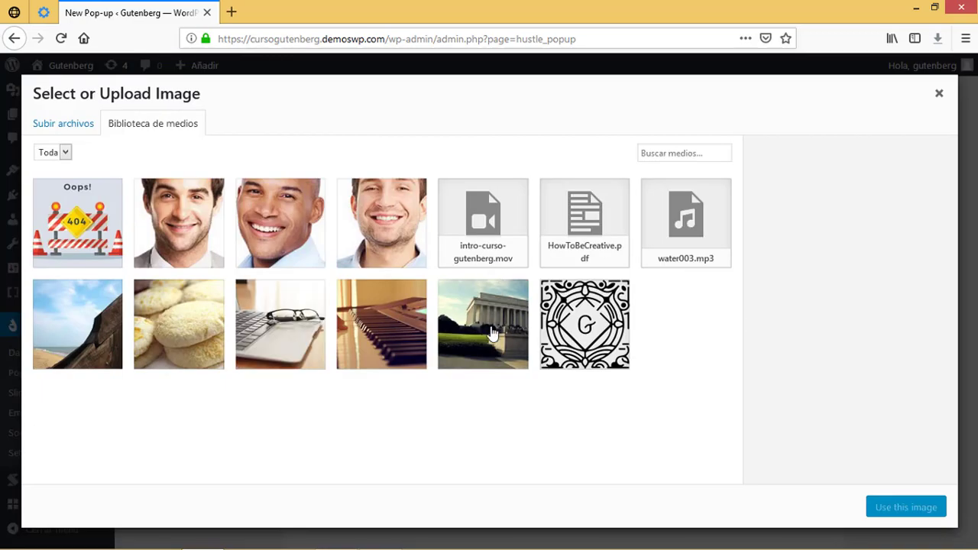
left_click(276, 330)
left_click(880, 507)
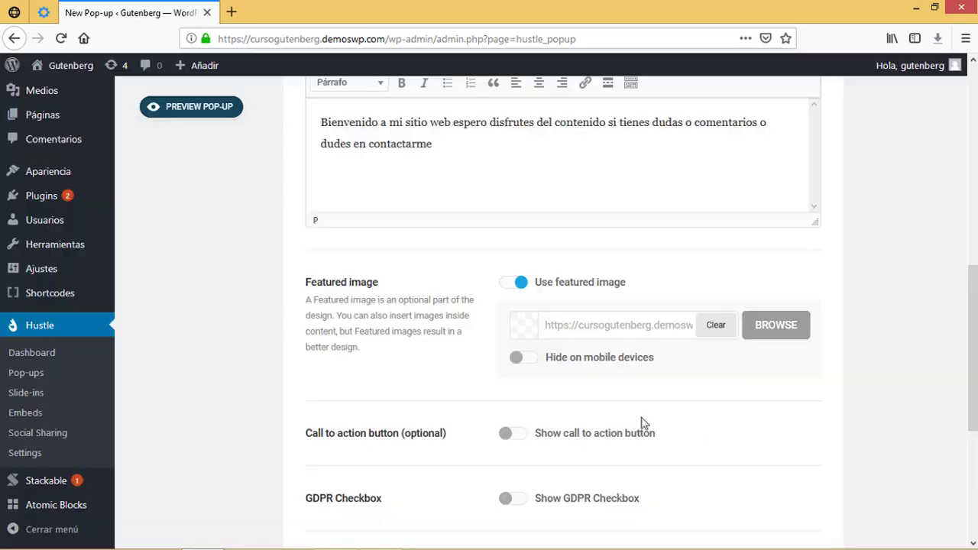
left_click(525, 360)
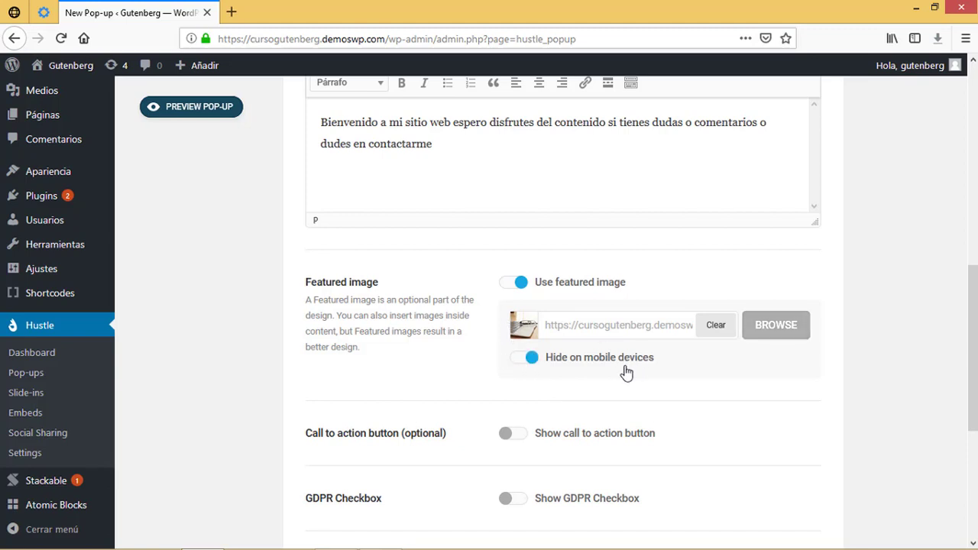
- Show a call to action button in the pop-up with the label "Mas.."
scroll(972, 348, "down", 3)
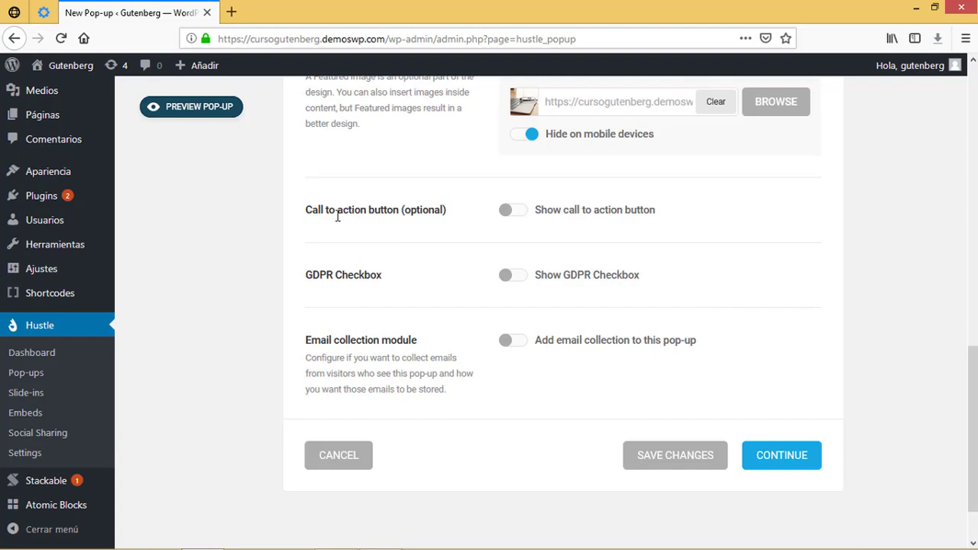
left_click(517, 213)
left_click(598, 273)
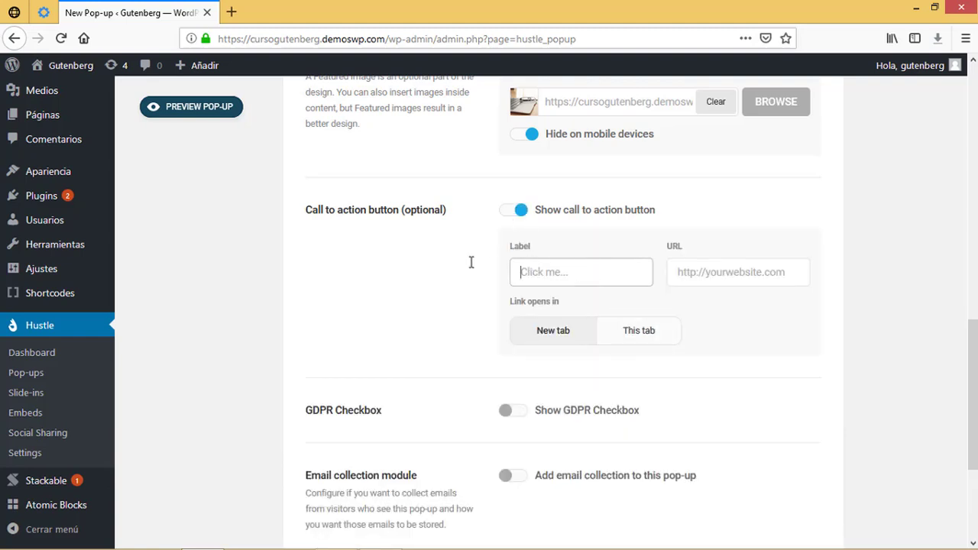
type("Mas..")
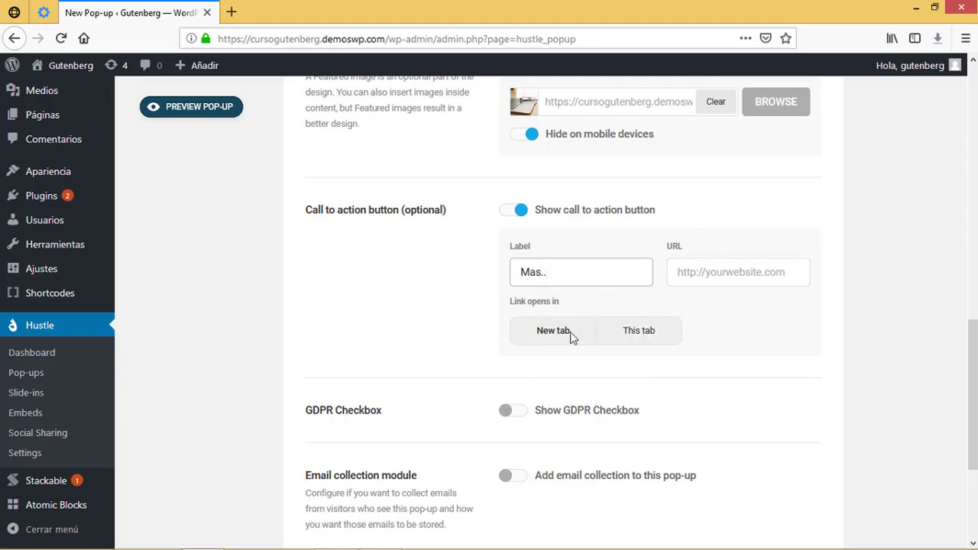
- Turn on the GDPR checkbox and place the cursor in its privacy policy text
scroll(954, 395, "down", 3)
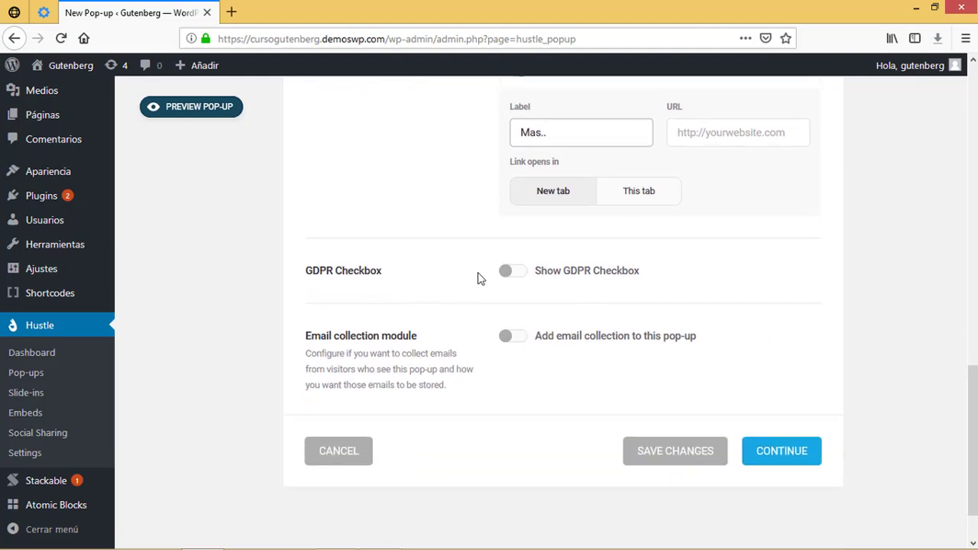
left_click(518, 273)
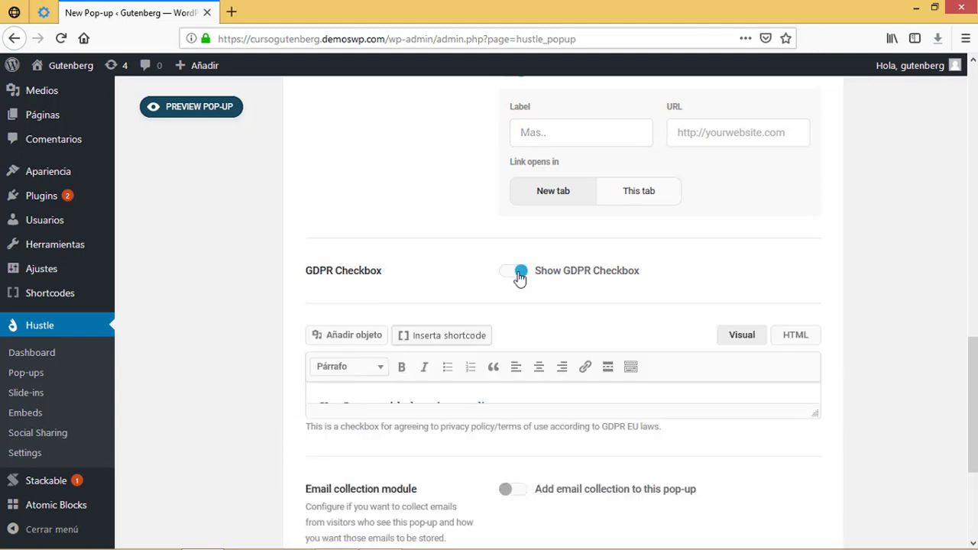
scroll(607, 318, "down", 2)
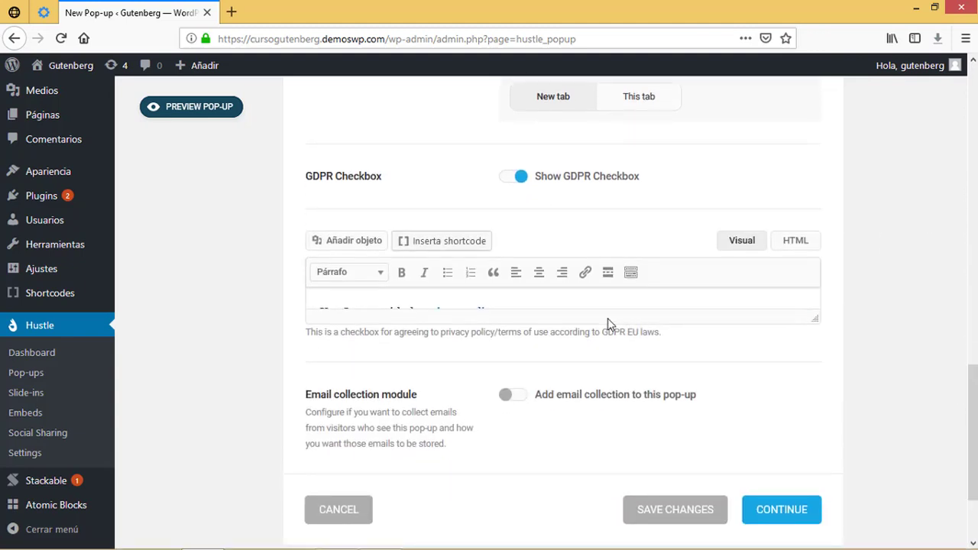
left_click(544, 299)
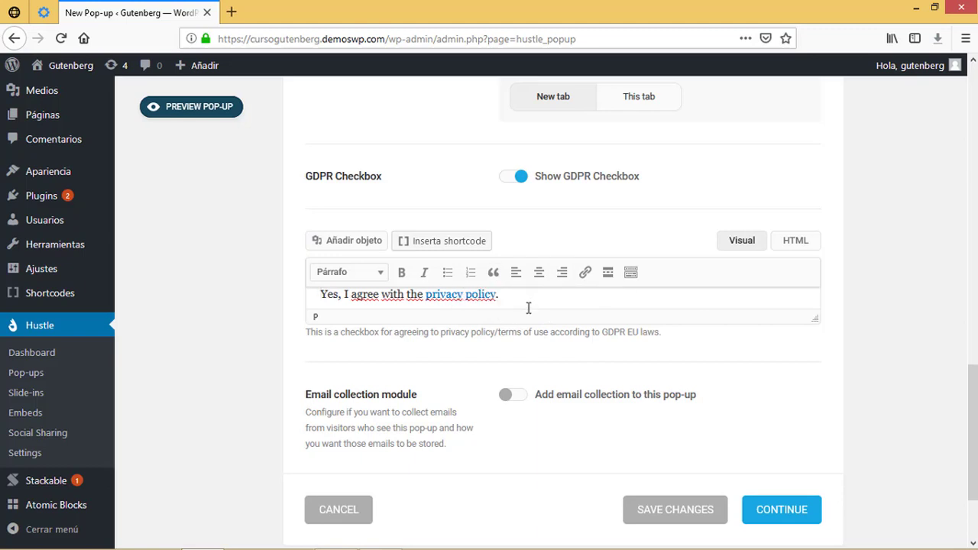
- Review the content options, save the pop-up's changes and continue to its design settings
scroll(953, 353, "down", 3)
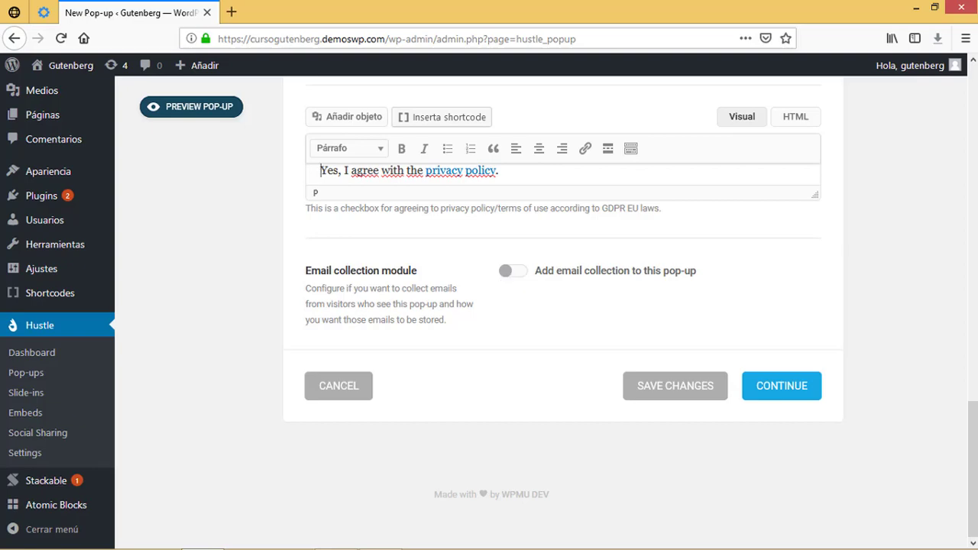
left_click_drag(972, 469, 972, 328)
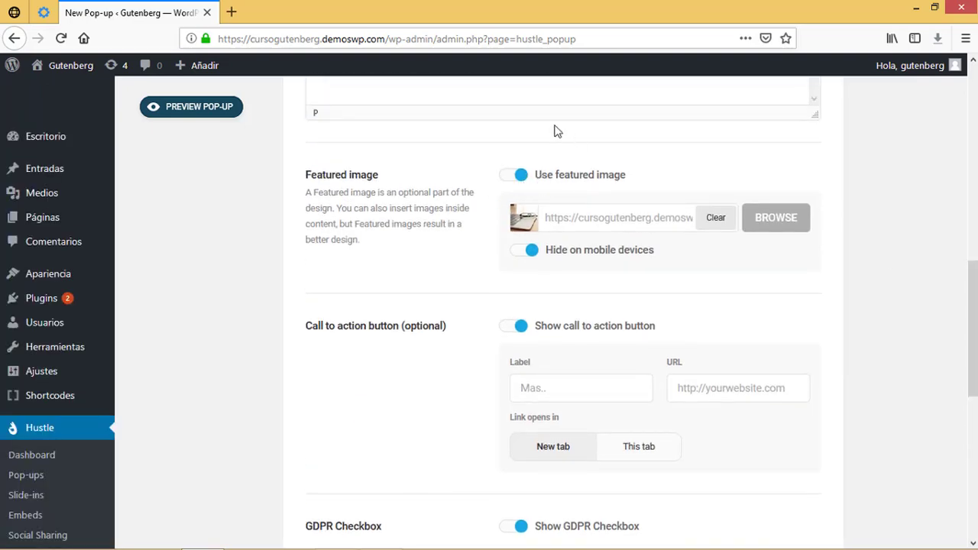
left_click_drag(972, 328, 972, 469)
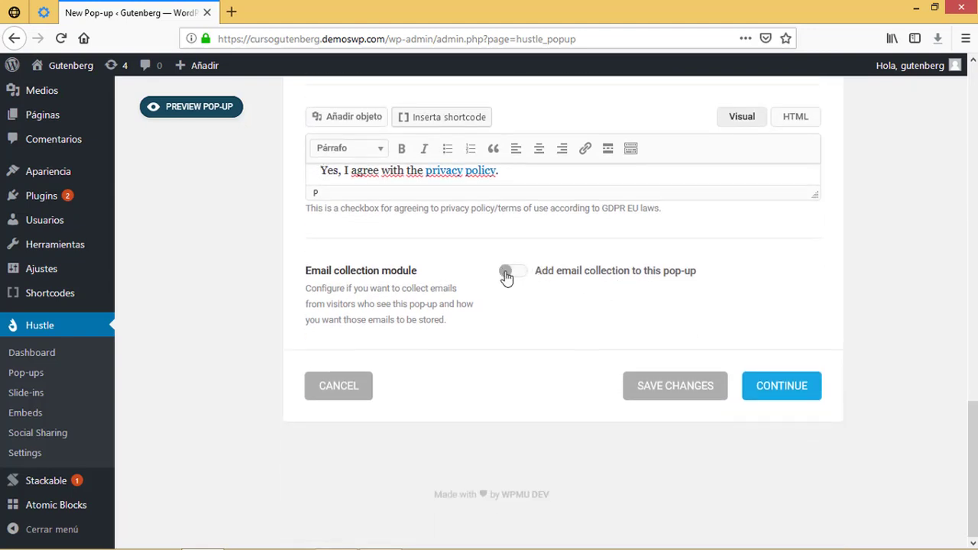
left_click(697, 388)
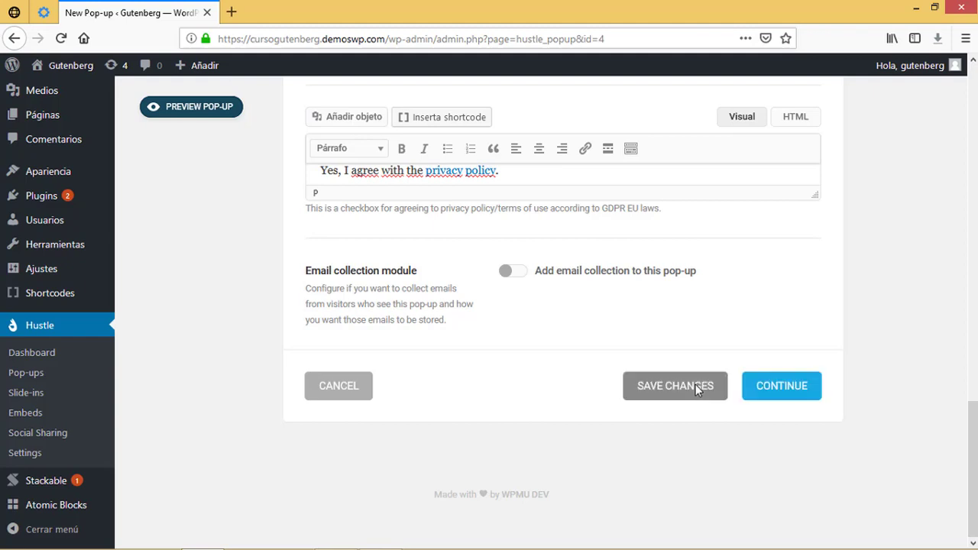
left_click(785, 392)
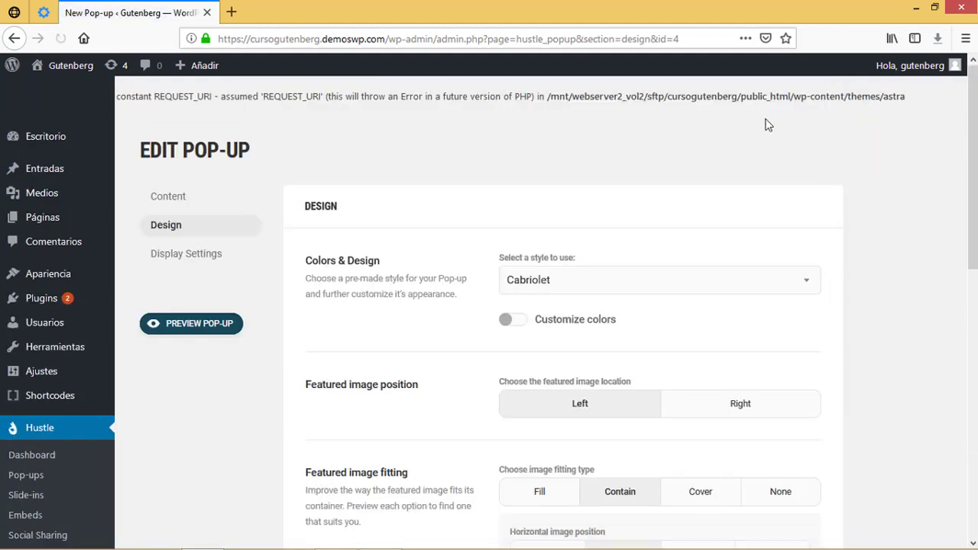
- Preview the Aviso pop-up and close the preview
left_click(203, 333)
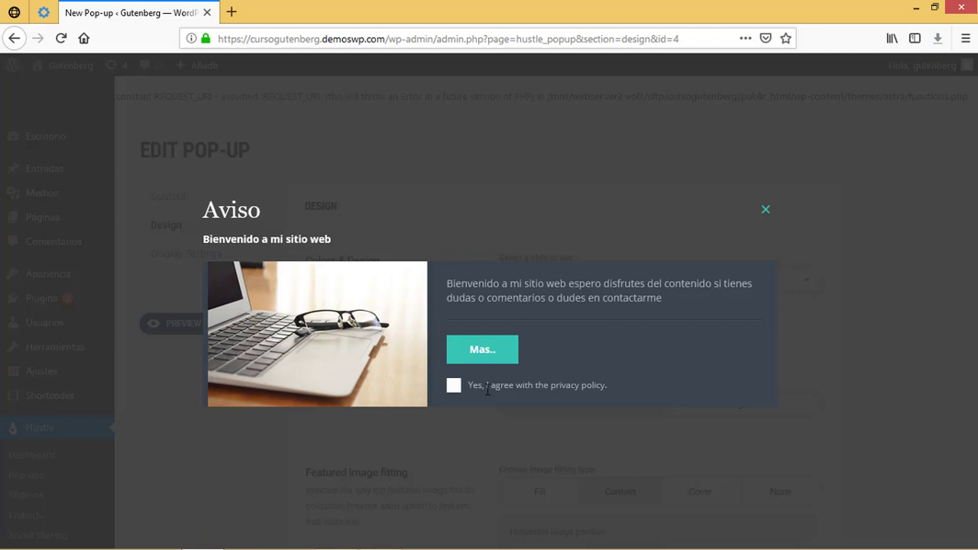
left_click(764, 211)
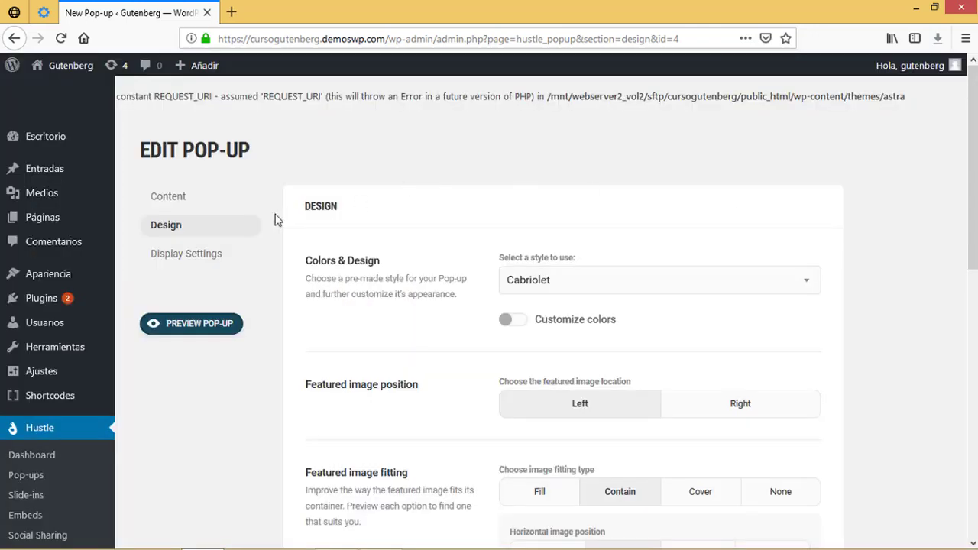
- Go back from the pop-up's design settings to its content settings
left_click(170, 197)
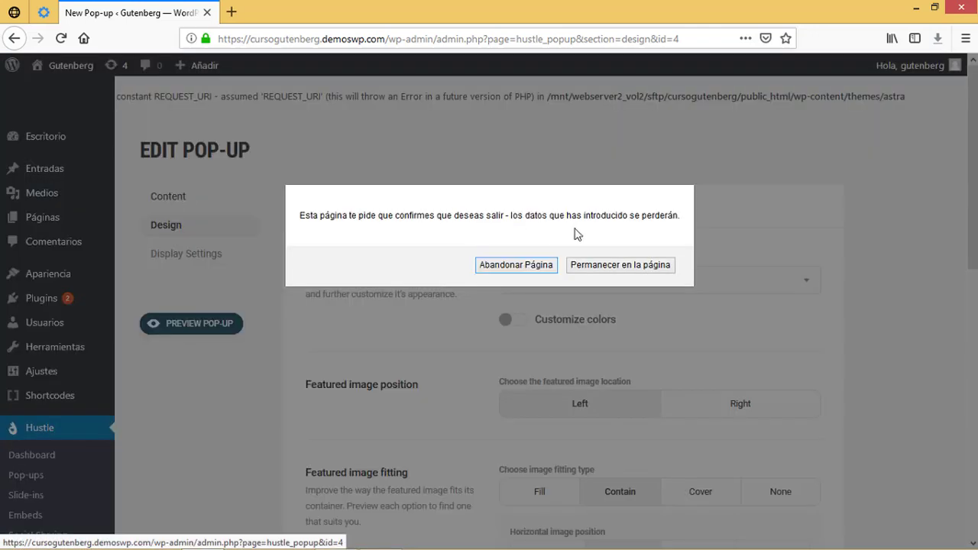
left_click(654, 271)
scroll(960, 452, "down", 6)
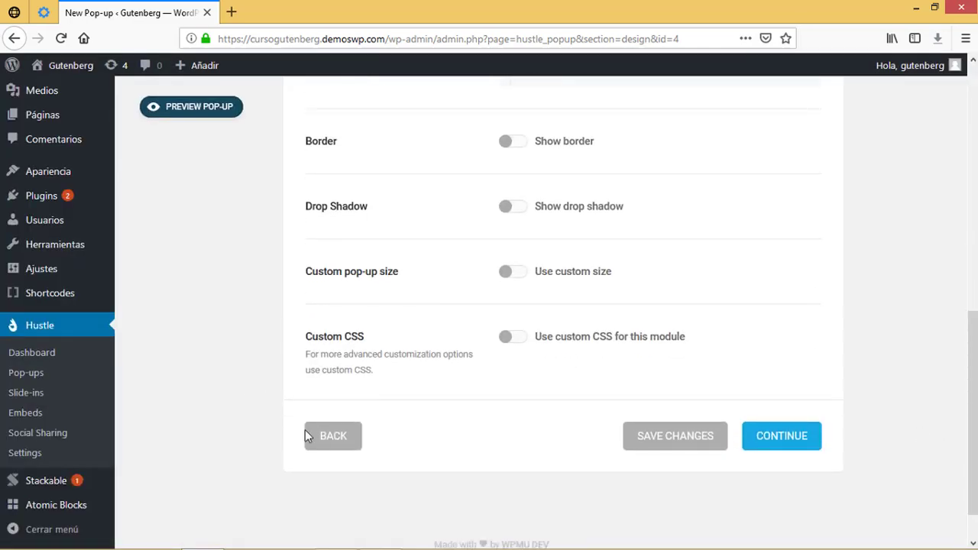
left_click(336, 439)
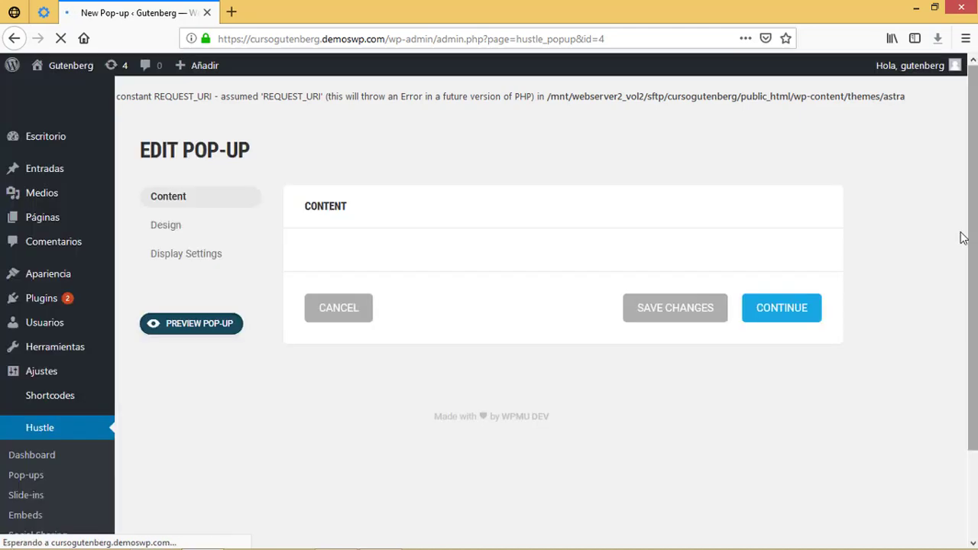
- Turn off the GDPR checkbox in the pop-up's content settings and continue to the design settings
scroll(972, 229, "down", 6)
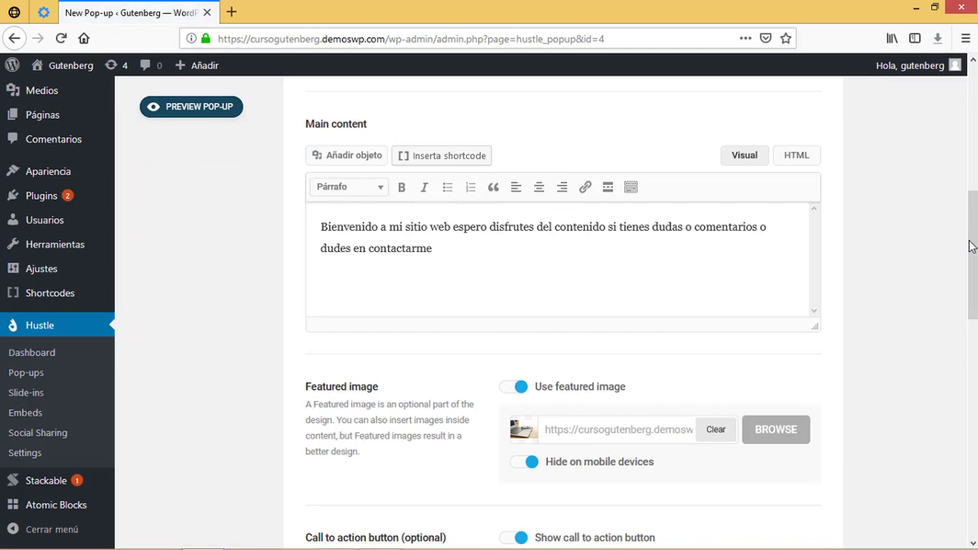
scroll(970, 248, "up", 3)
scroll(969, 259, "down", 3)
scroll(974, 319, "down", 3)
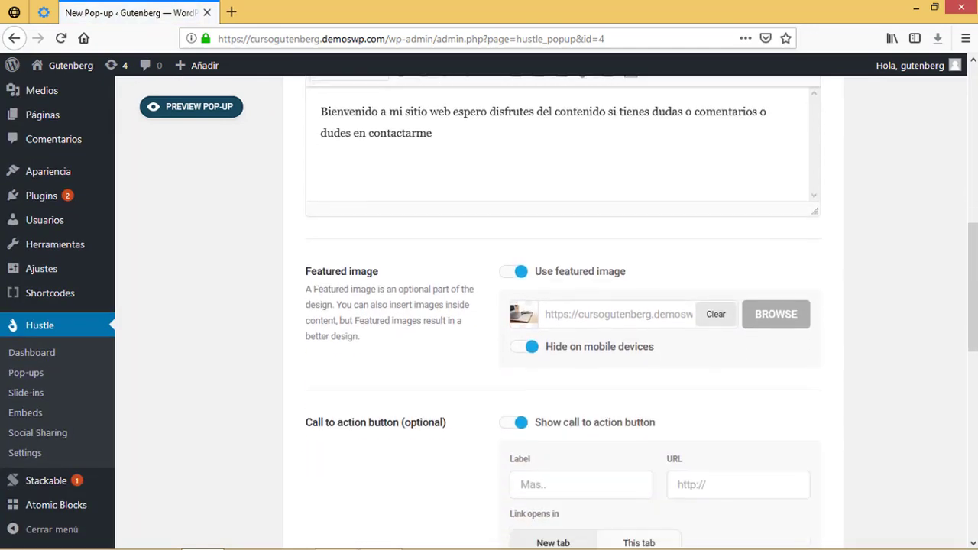
scroll(972, 298, "down", 8)
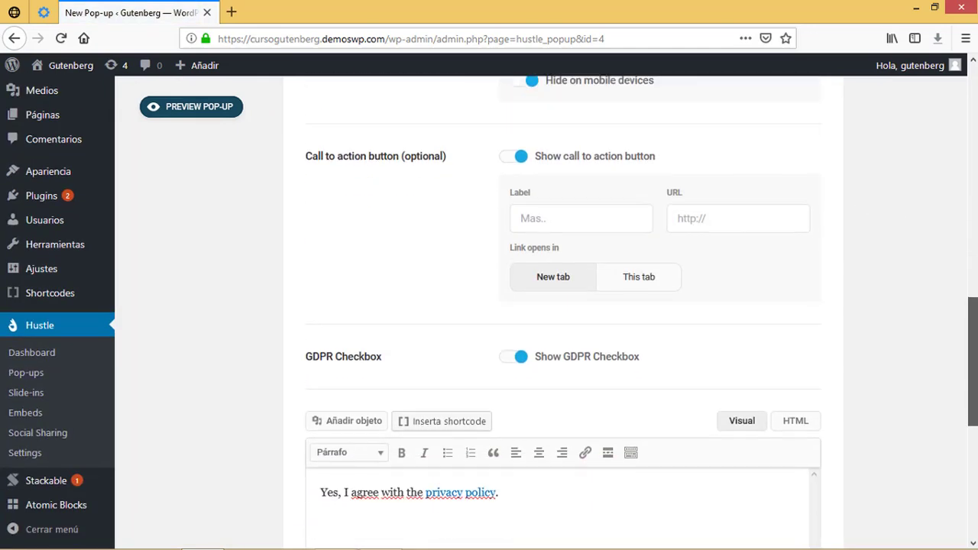
left_click(506, 359)
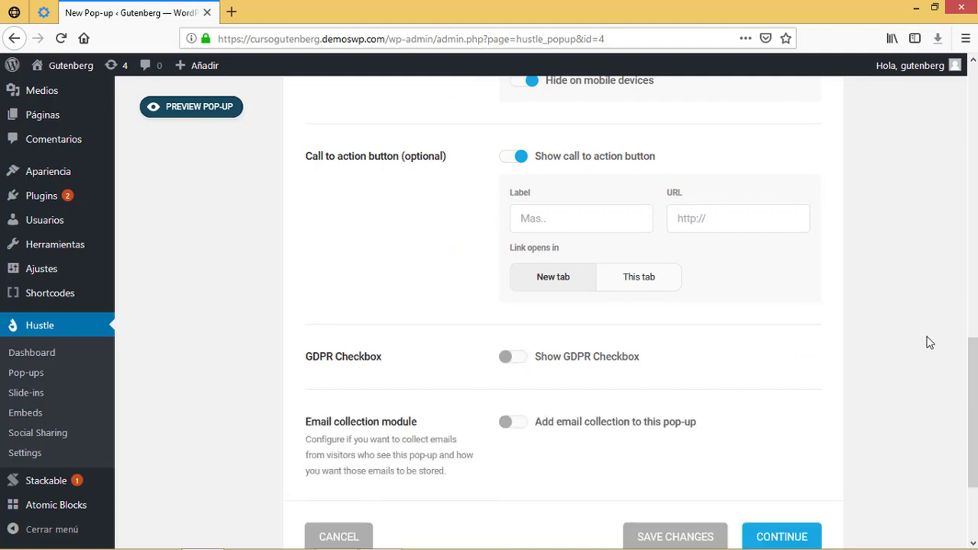
scroll(966, 359, "down", 3)
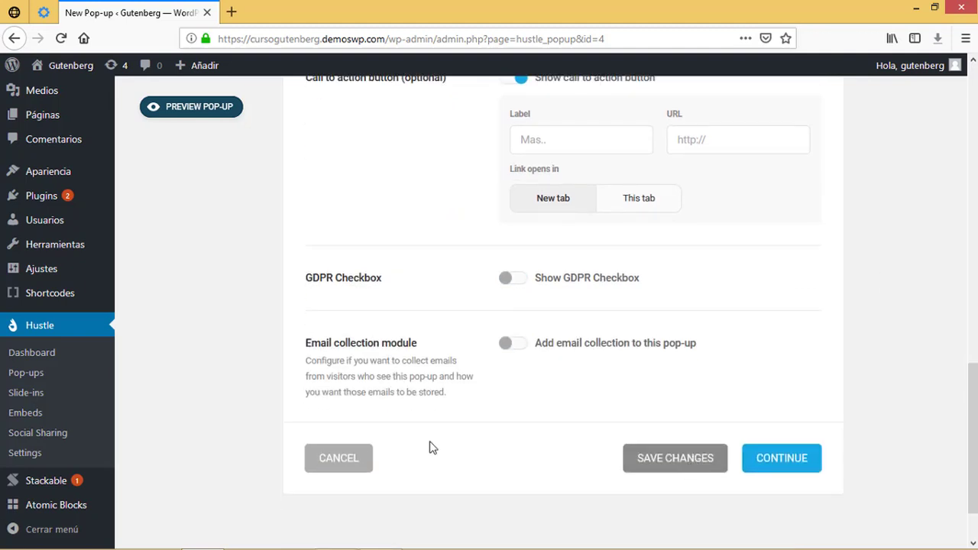
left_click(786, 463)
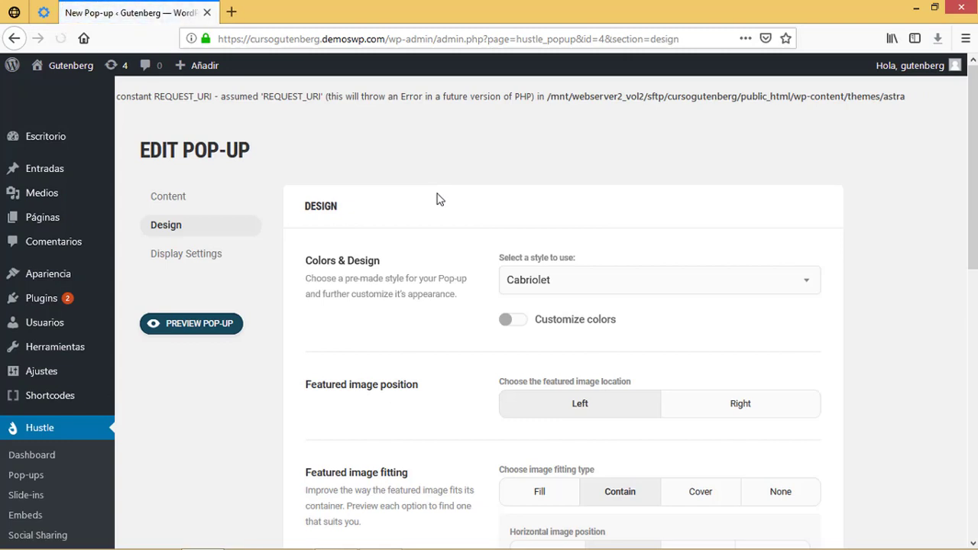
- Preview the pop-up in its current style and again with the Minimal style applied, closing each preview
left_click(223, 327)
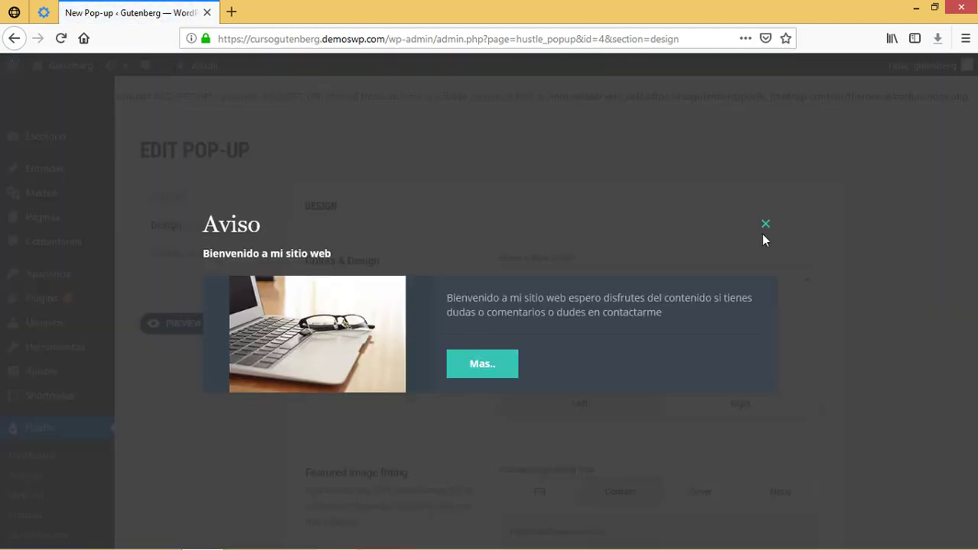
left_click(765, 226)
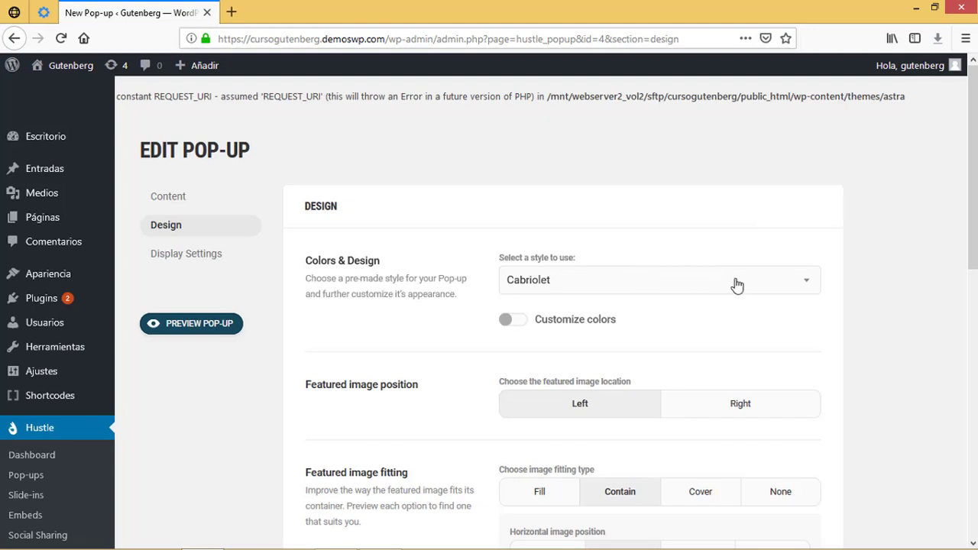
left_click(803, 283)
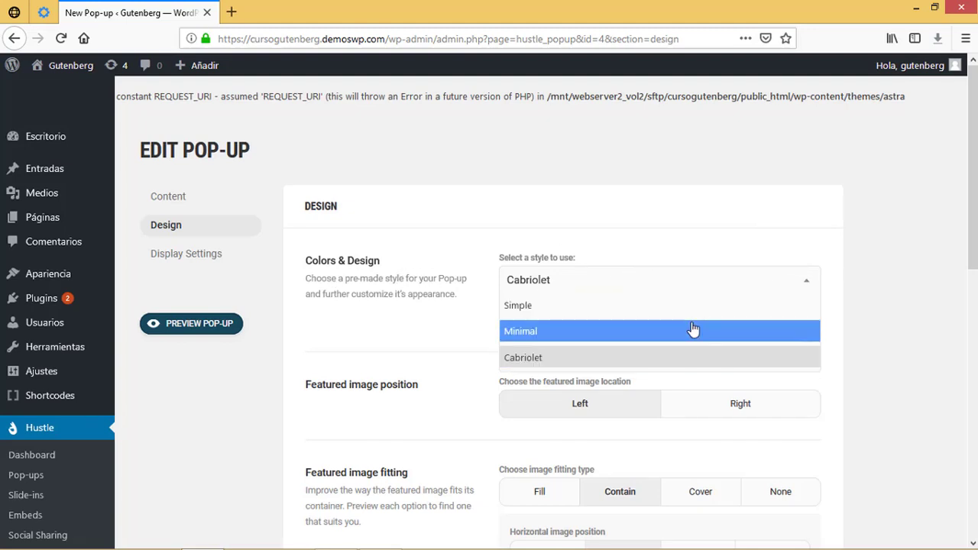
scroll(973, 287, "down", 1)
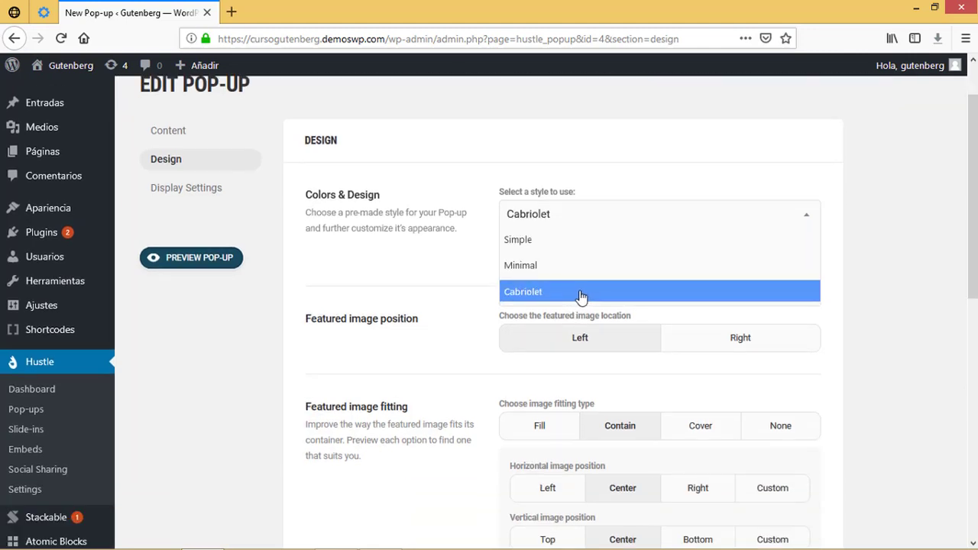
left_click(559, 267)
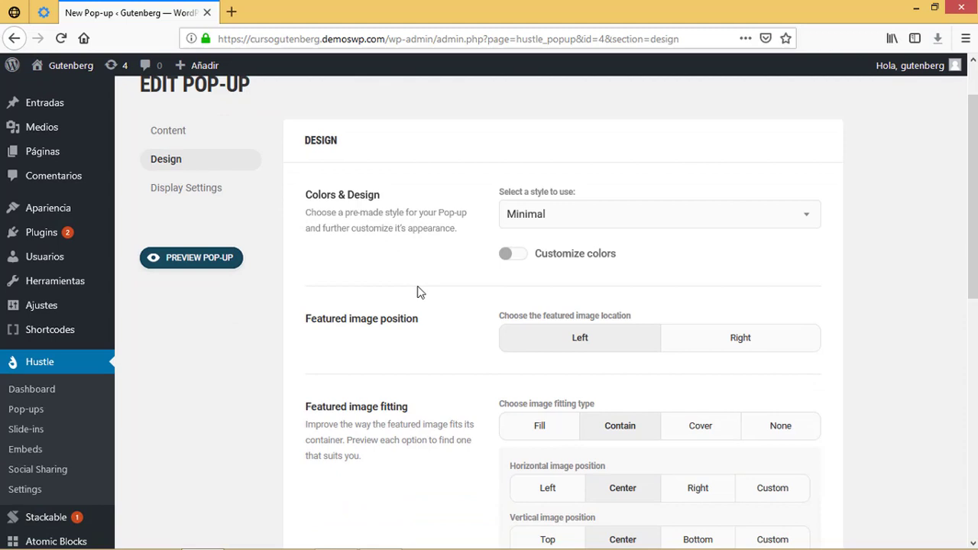
left_click(215, 266)
left_click(766, 204)
- Apply the Simple style to the pop-up, preview it and close the preview
left_click(542, 223)
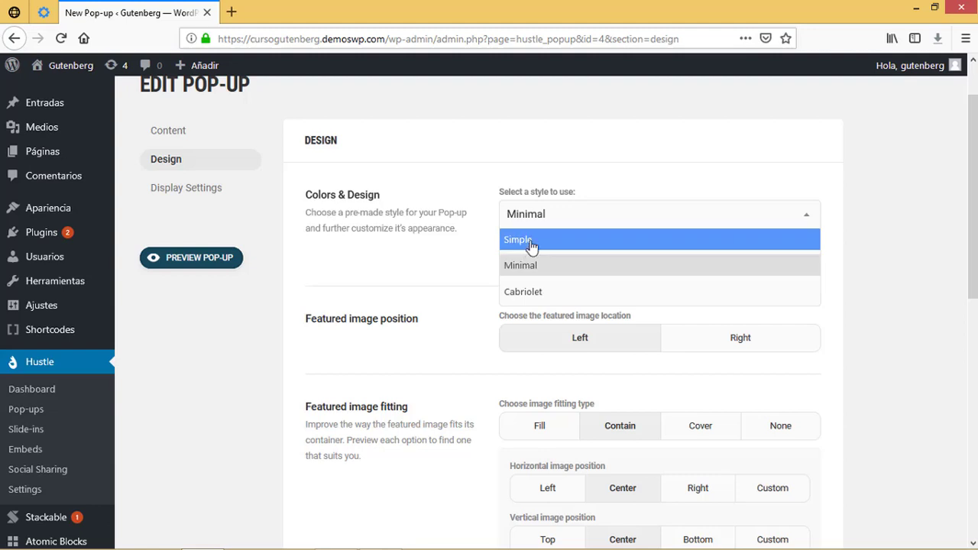
left_click(530, 242)
left_click(215, 262)
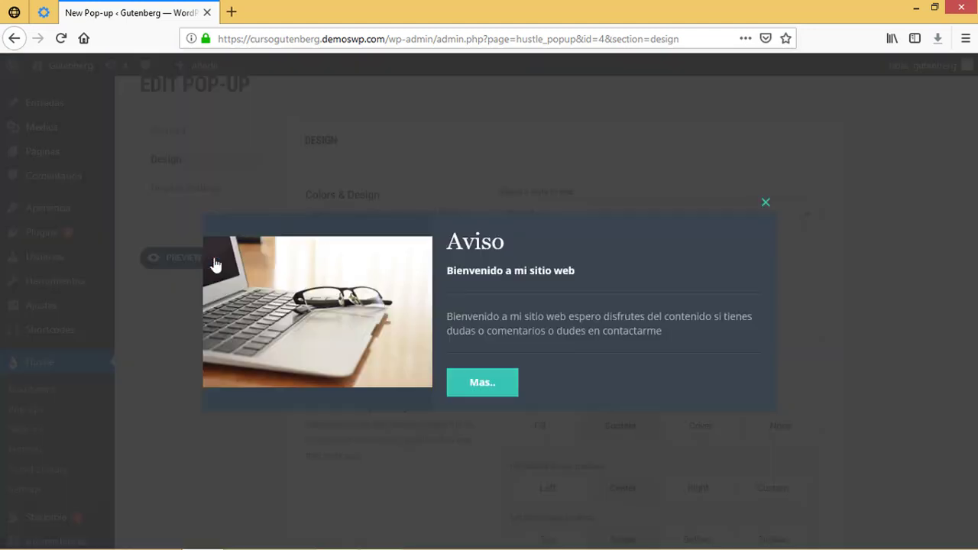
left_click(767, 203)
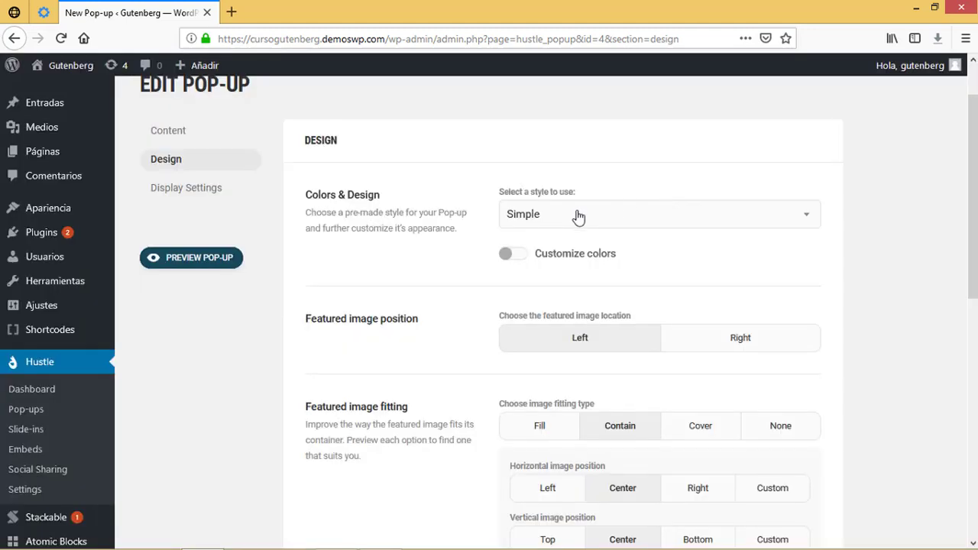
- Switch the pop-up back to the Minimal style and check it in a preview
left_click(576, 214)
left_click(593, 266)
left_click(227, 260)
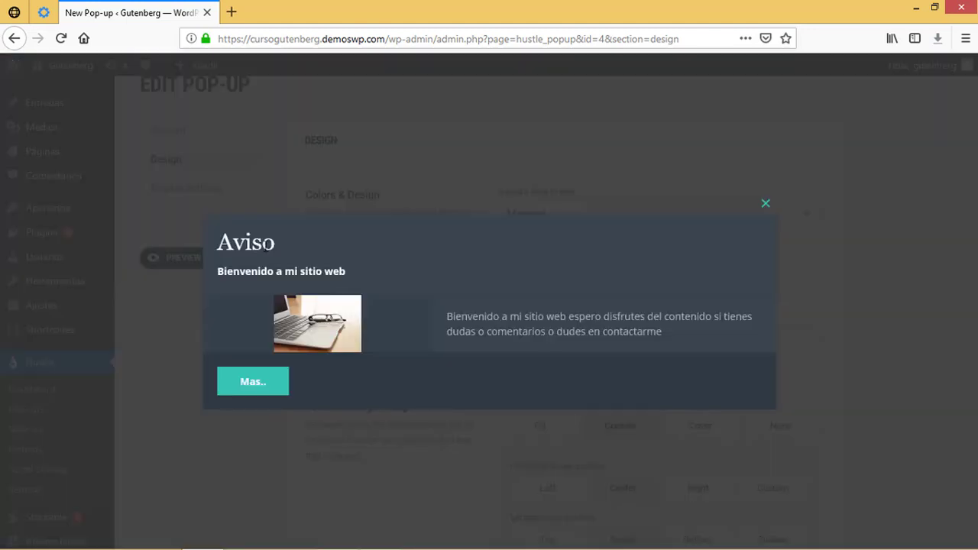
left_click(765, 204)
- Apply the Cabriolet style to the pop-up, preview it and close the preview
left_click(535, 218)
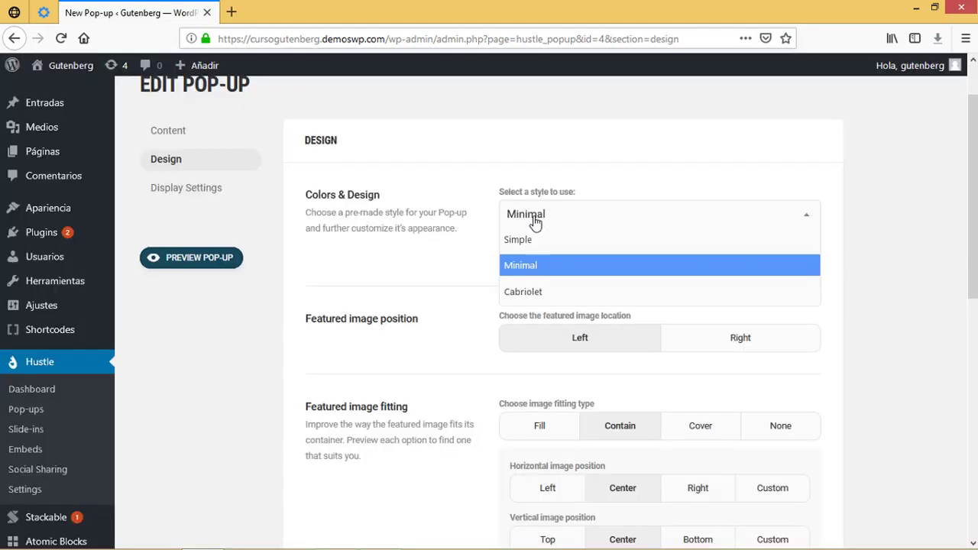
left_click(524, 289)
left_click(211, 260)
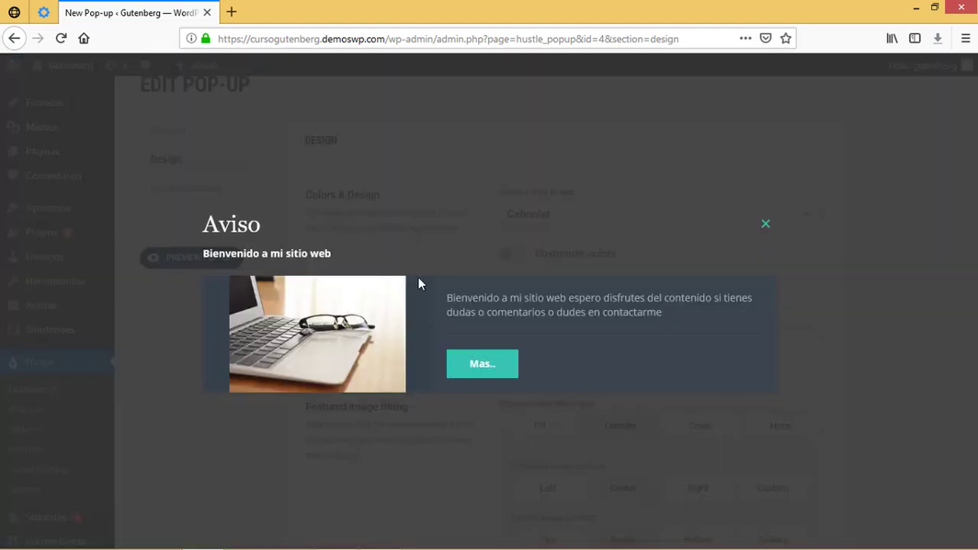
left_click(766, 225)
- Set the pop-up style to Simple and turn on colour customization
left_click(551, 216)
left_click(548, 242)
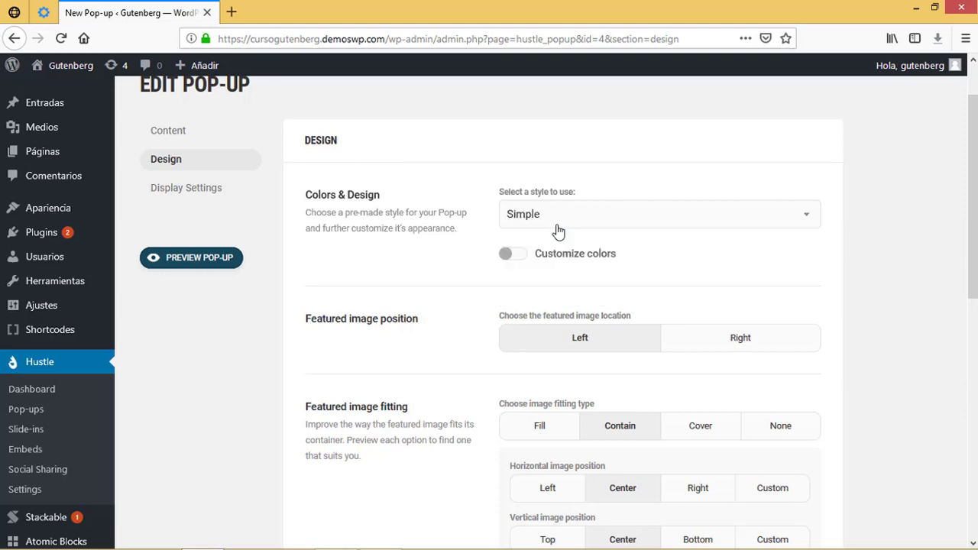
left_click(512, 257)
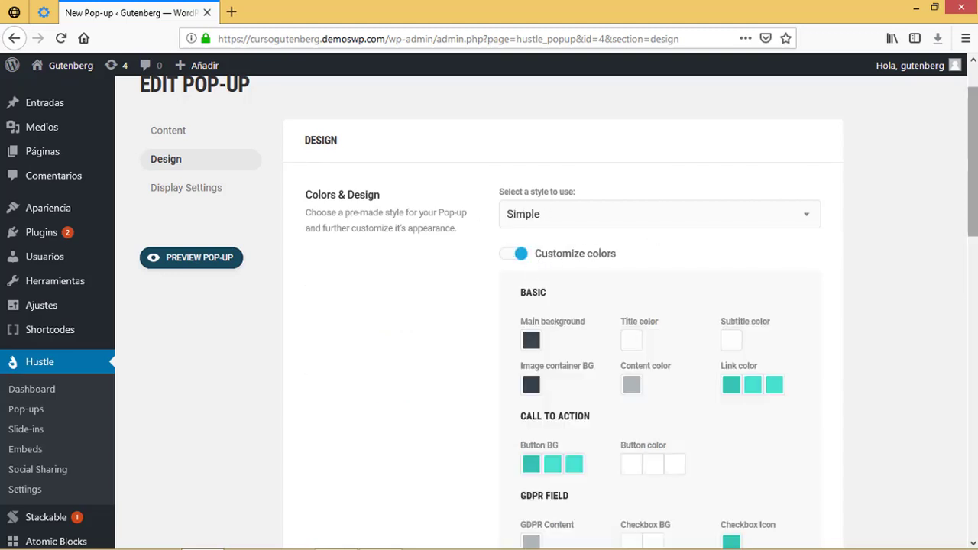
scroll(512, 260, "down", 2)
scroll(710, 205, "up", 1)
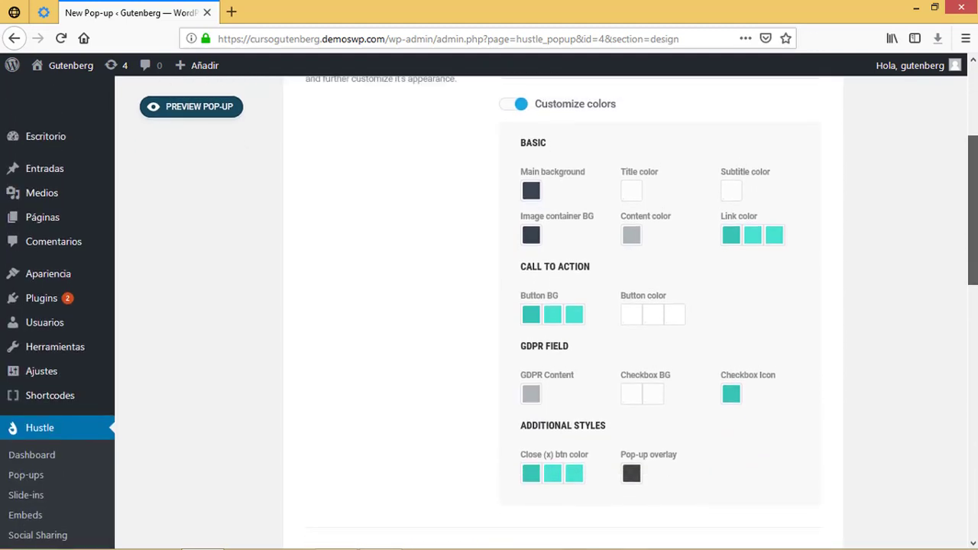
- Set the pop-up's main background colour to black (#000000) and check it in a preview
left_click(530, 193)
left_click(534, 355)
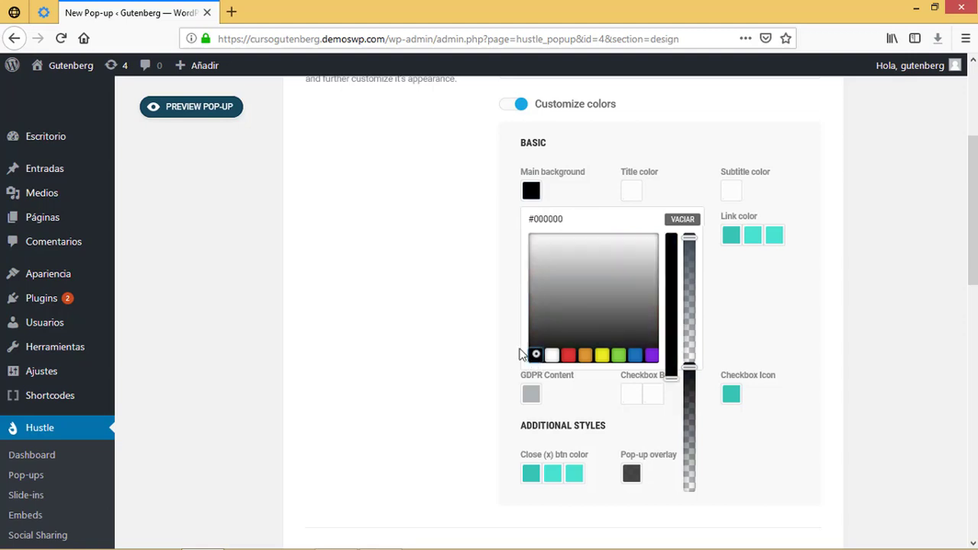
left_click(352, 177)
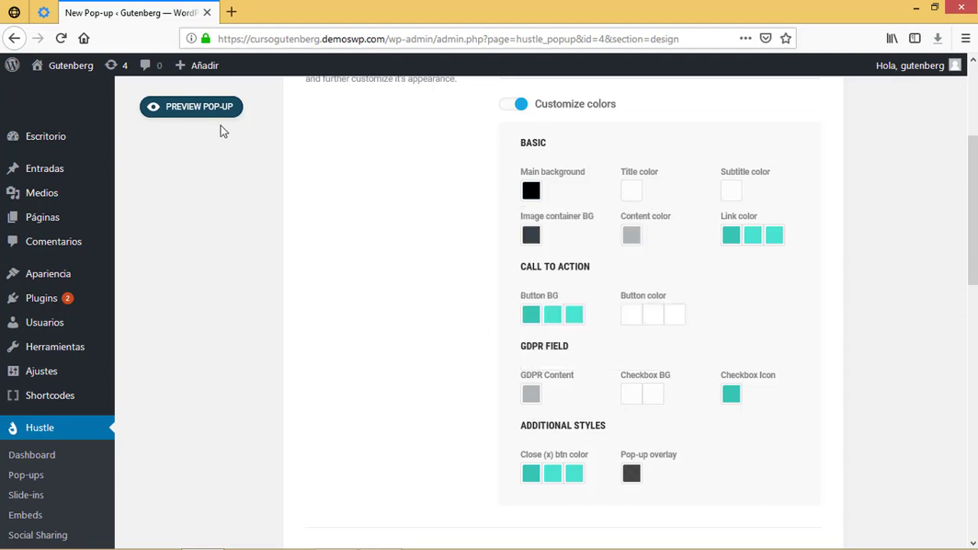
left_click(216, 120)
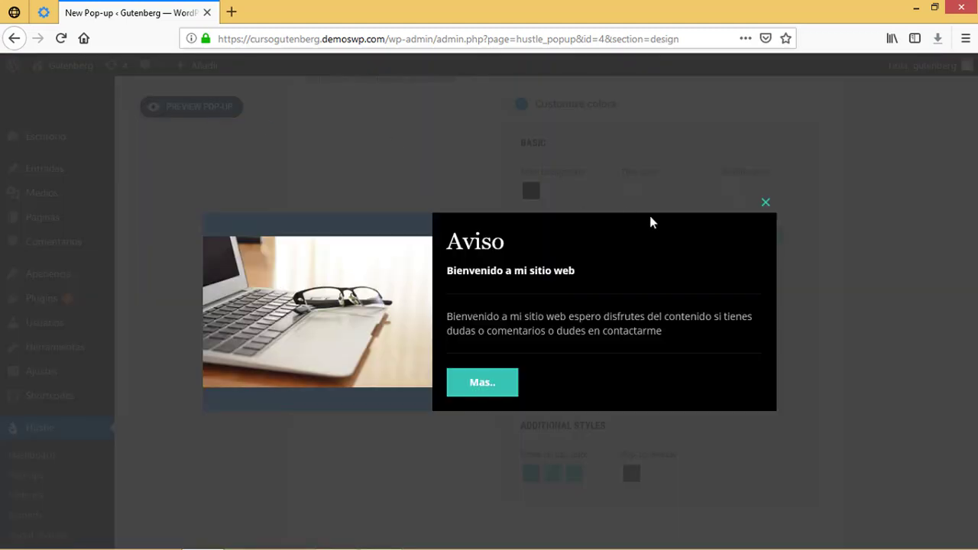
left_click(766, 204)
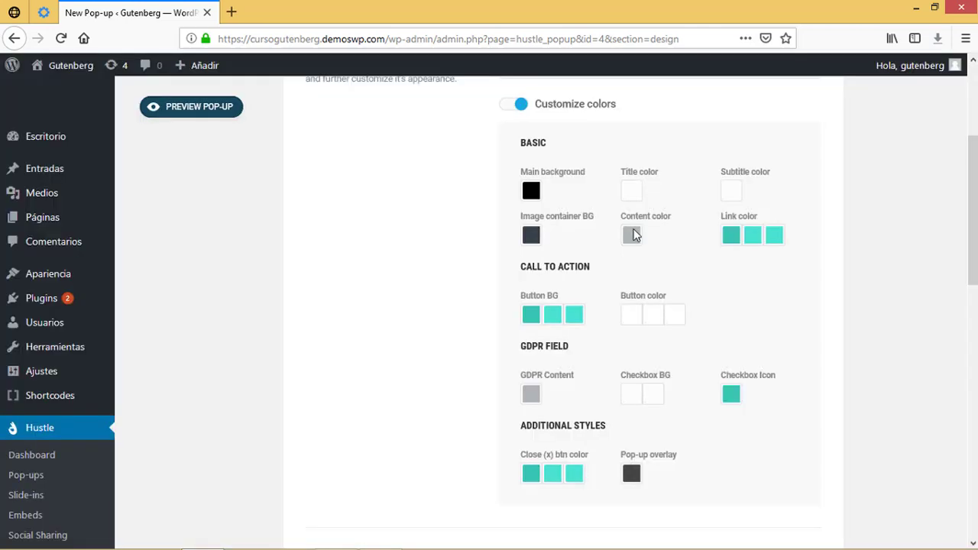
- Reduce the main background's opacity to rgba(0,0,0,0.75) and check it in a preview
left_click(531, 192)
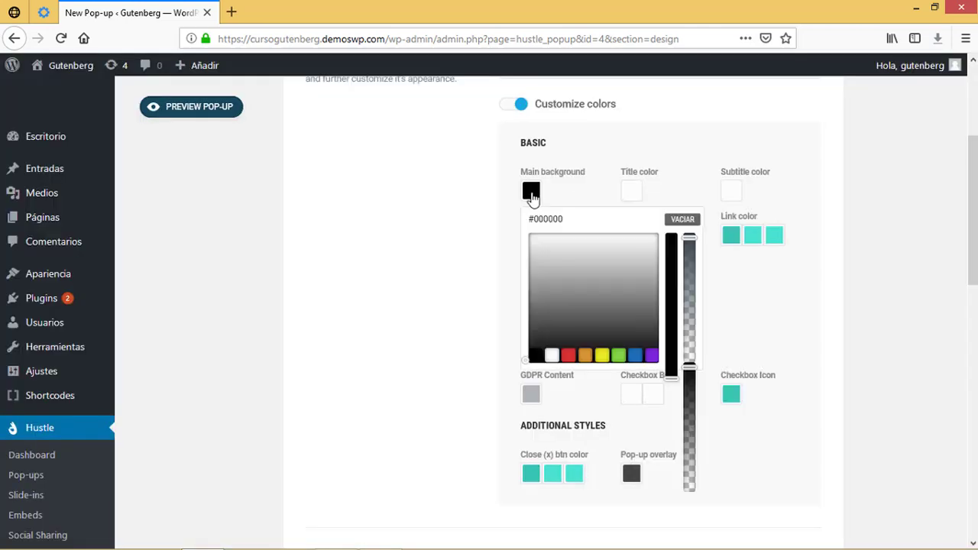
left_click_drag(690, 244, 690, 268)
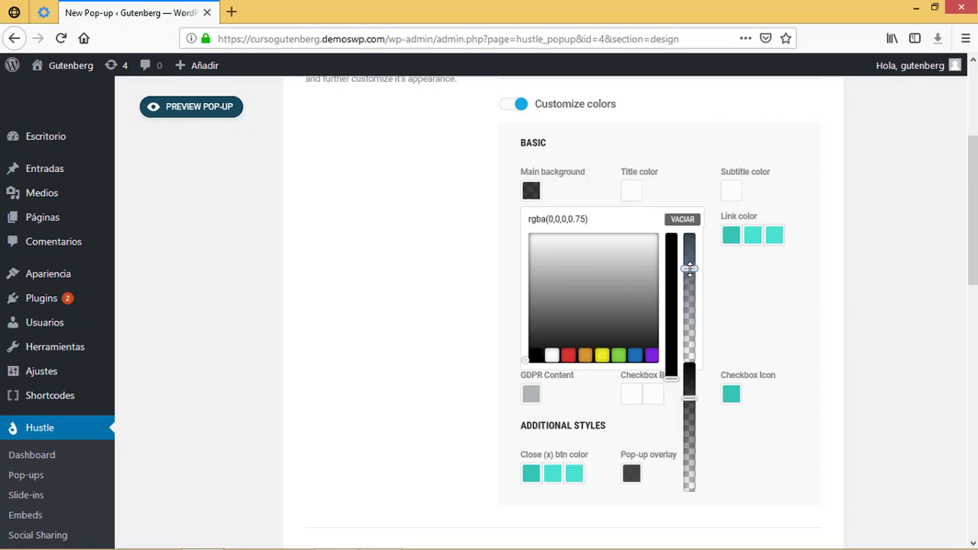
left_click(450, 219)
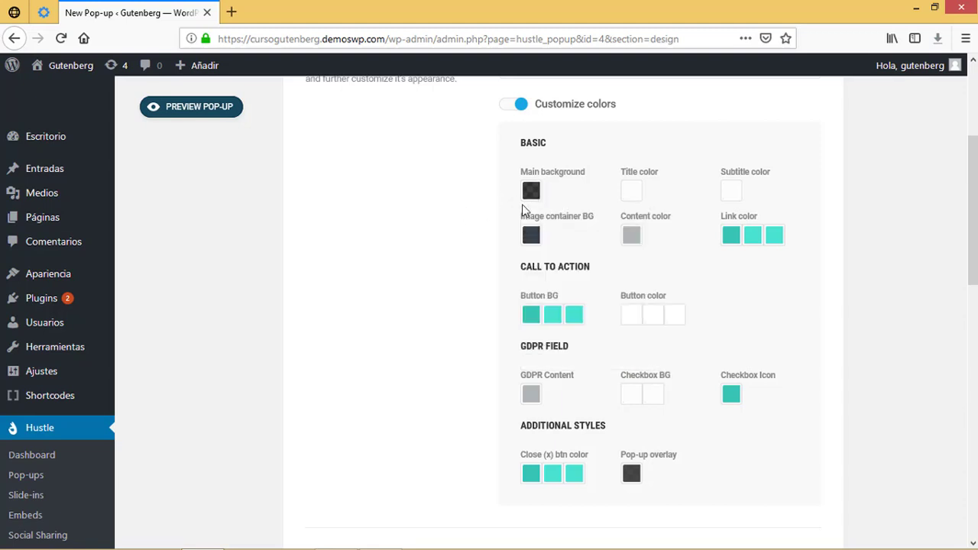
left_click(220, 107)
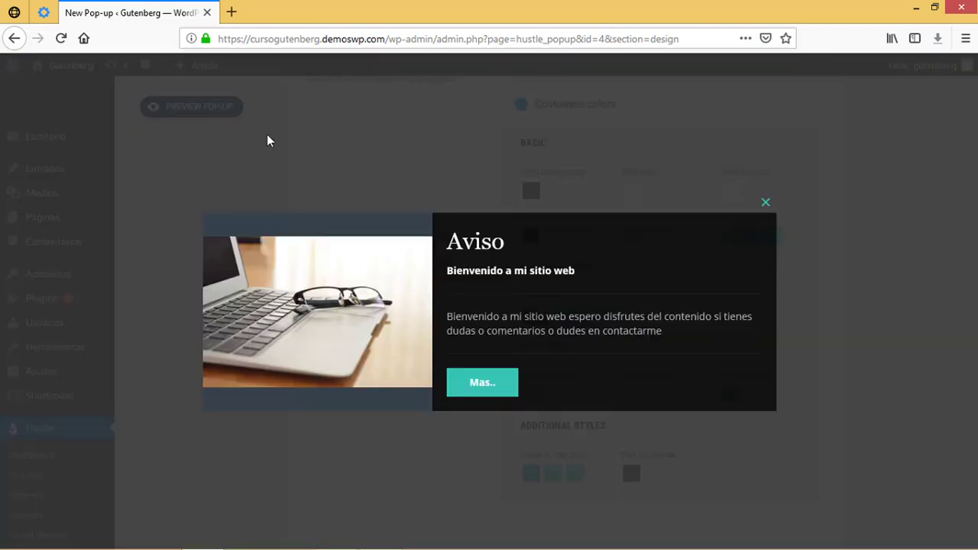
left_click(766, 203)
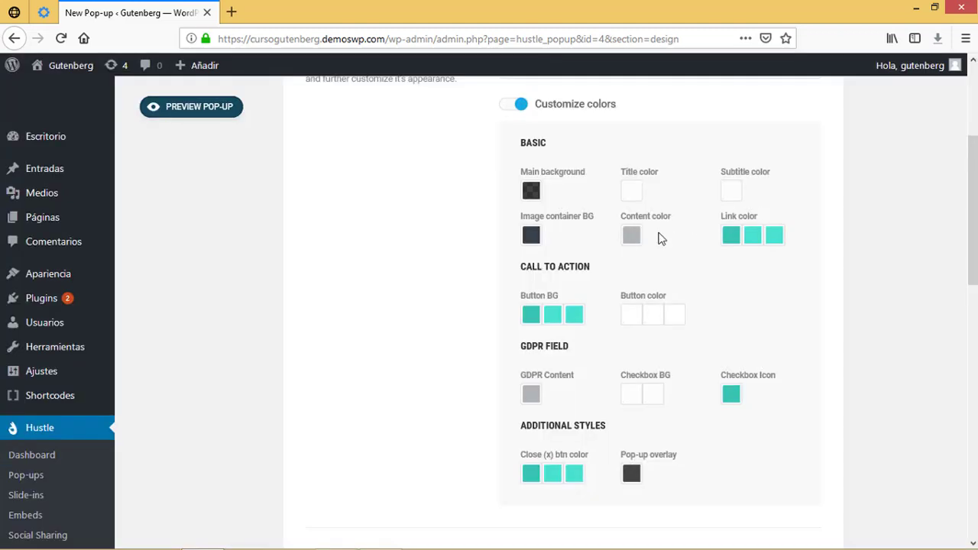
- Set the pop-up's title colour to the preset blue #1e73be
left_click(633, 192)
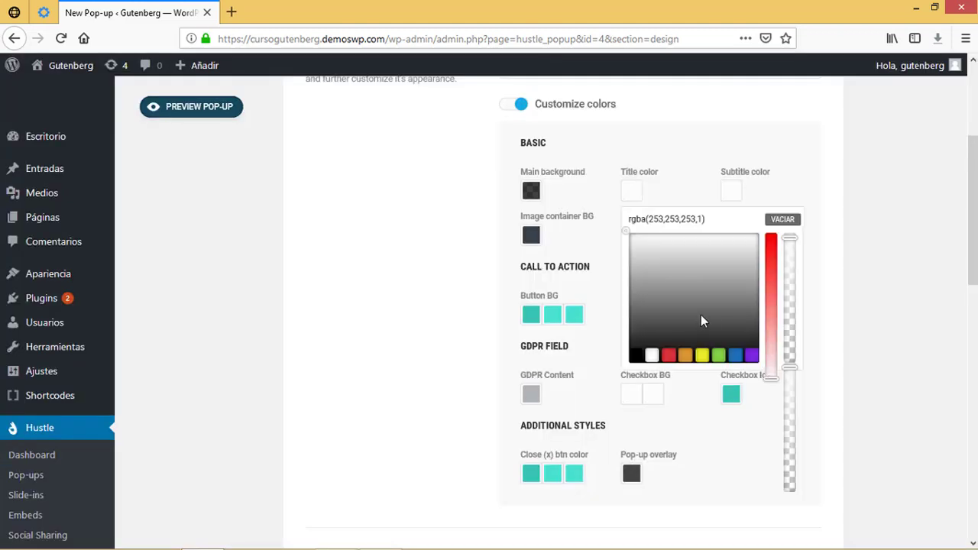
left_click(734, 396)
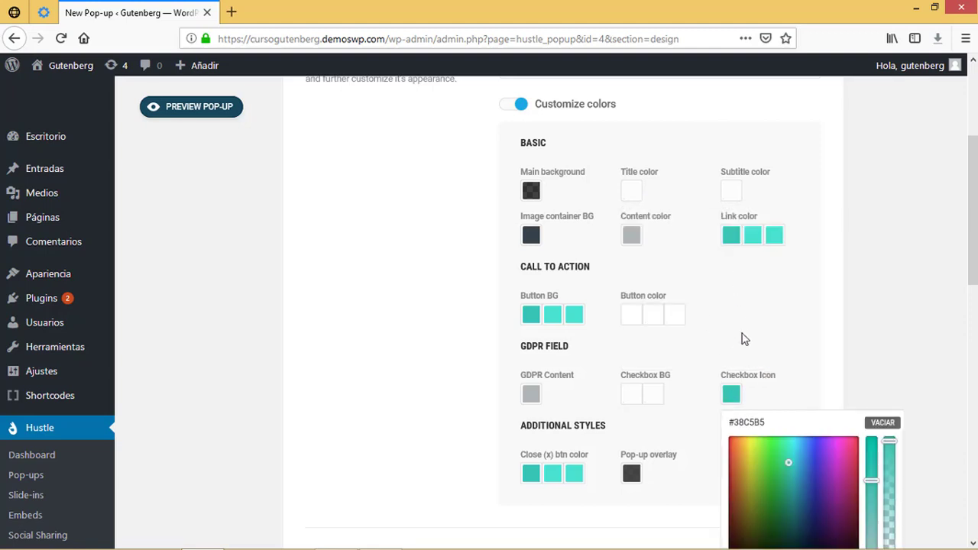
left_click(633, 191)
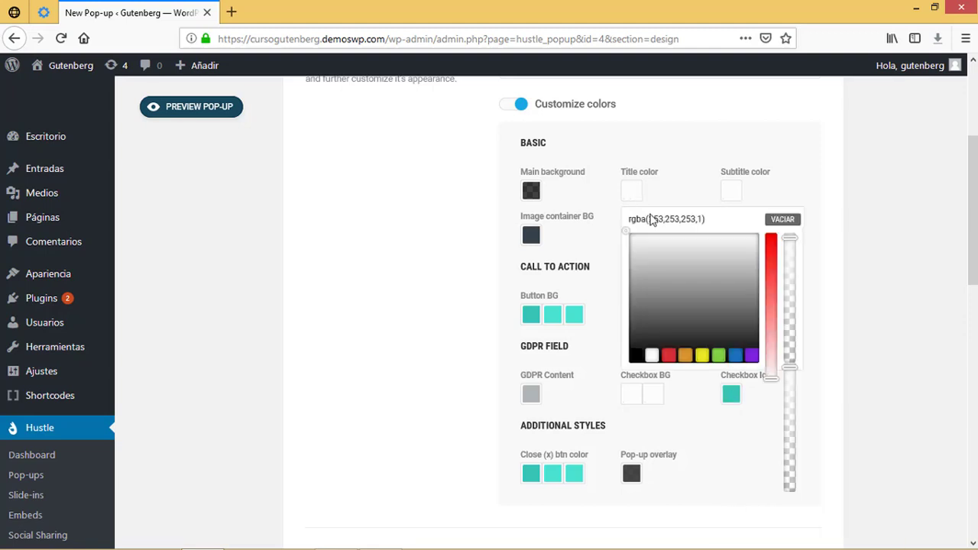
left_click(735, 356)
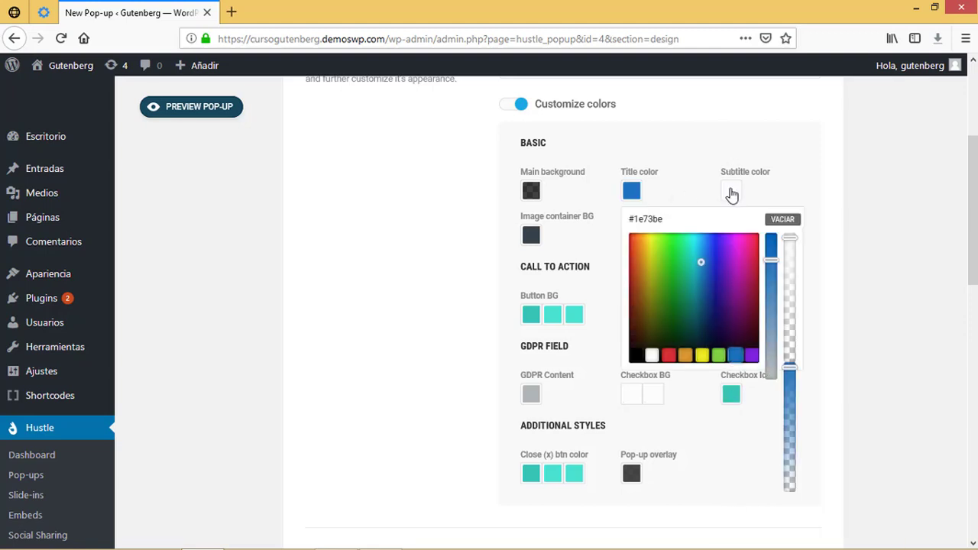
- Set the subtitle colour to the preset yellow #eeee22 and preview the pop-up
left_click(731, 192)
left_click(801, 355)
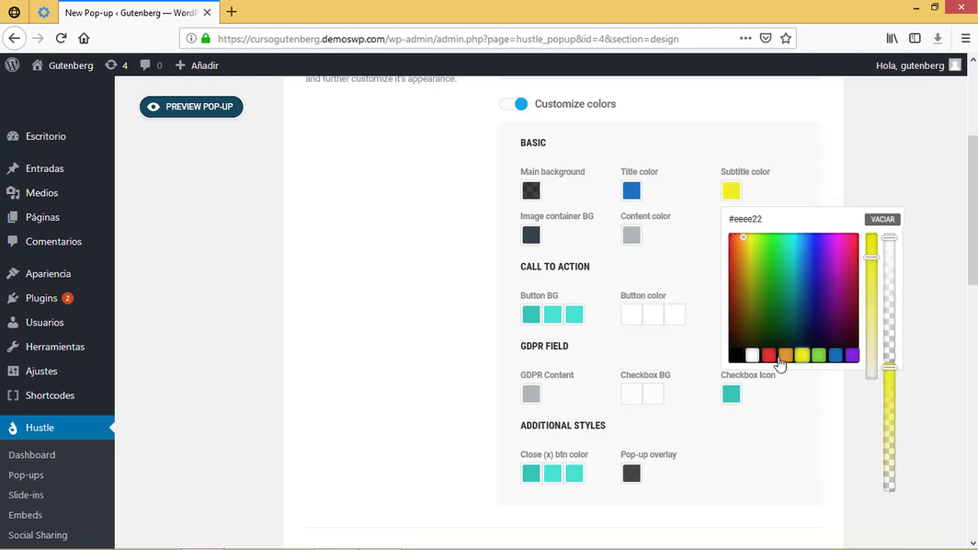
left_click(484, 211)
left_click(175, 106)
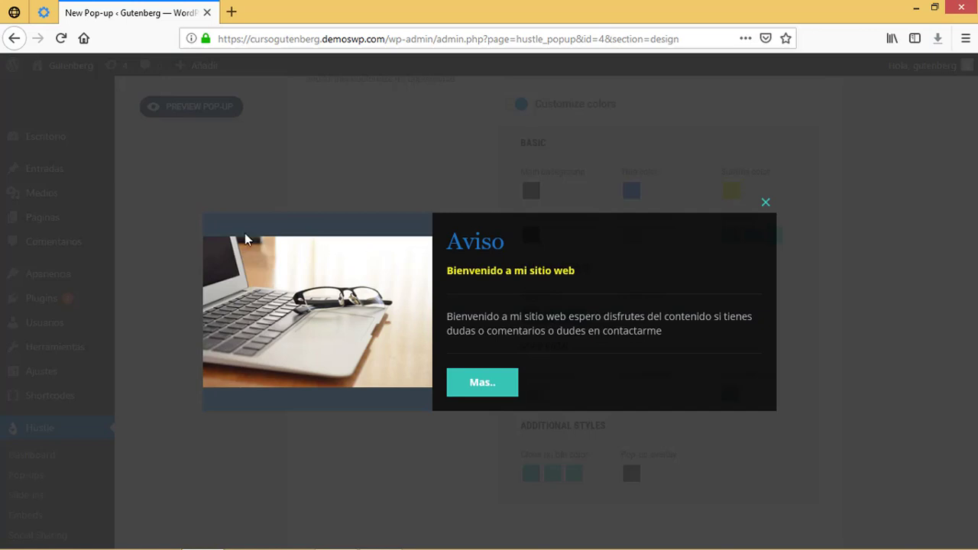
- Preview the pop-up again to examine the background around its image
left_click(765, 202)
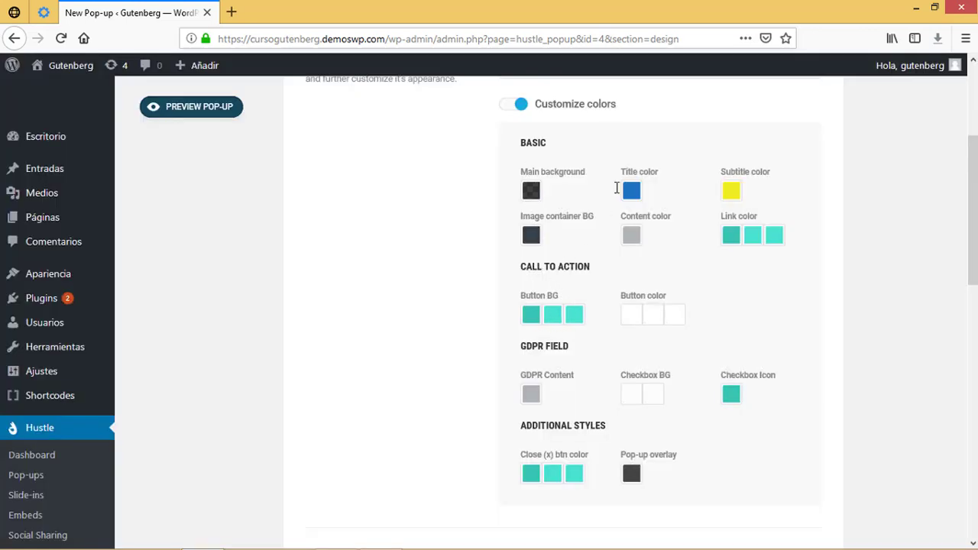
left_click_drag(967, 240, 971, 239)
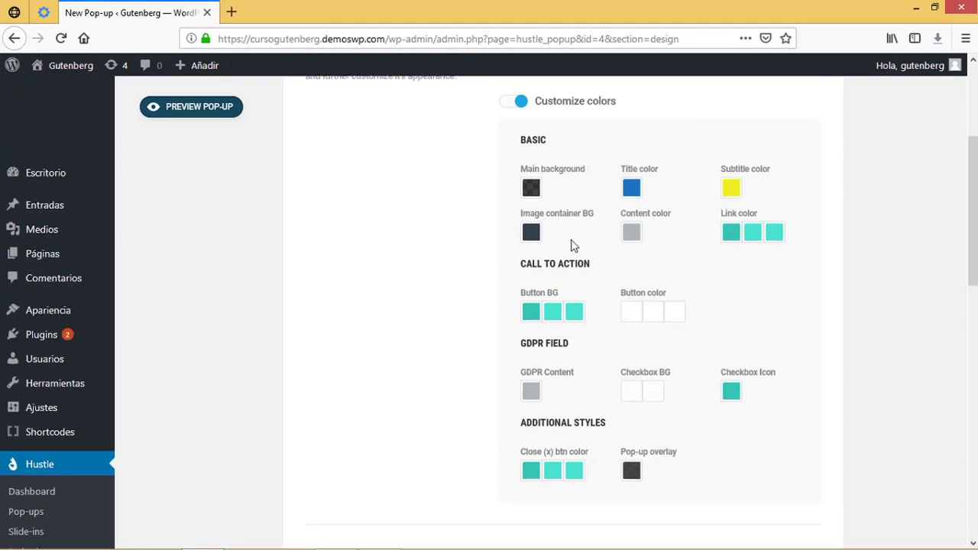
left_click(236, 118)
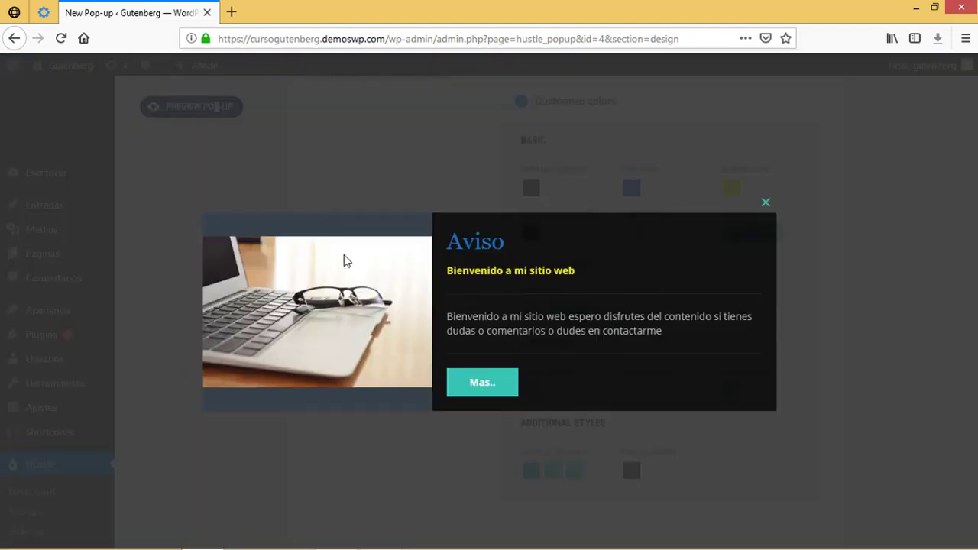
left_click(765, 202)
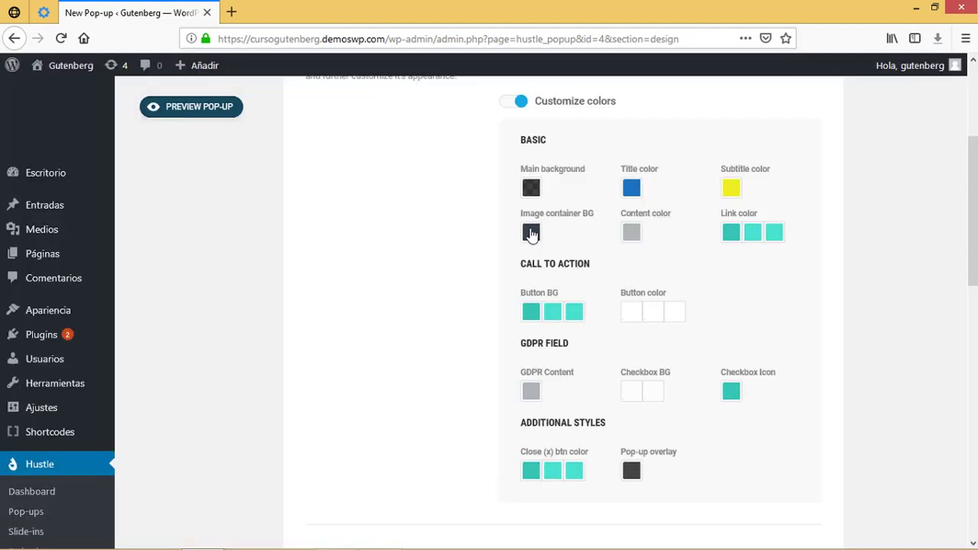
- Try a fully transparent image container background, rgba(53,65,74,0), and check it in a preview
left_click(531, 233)
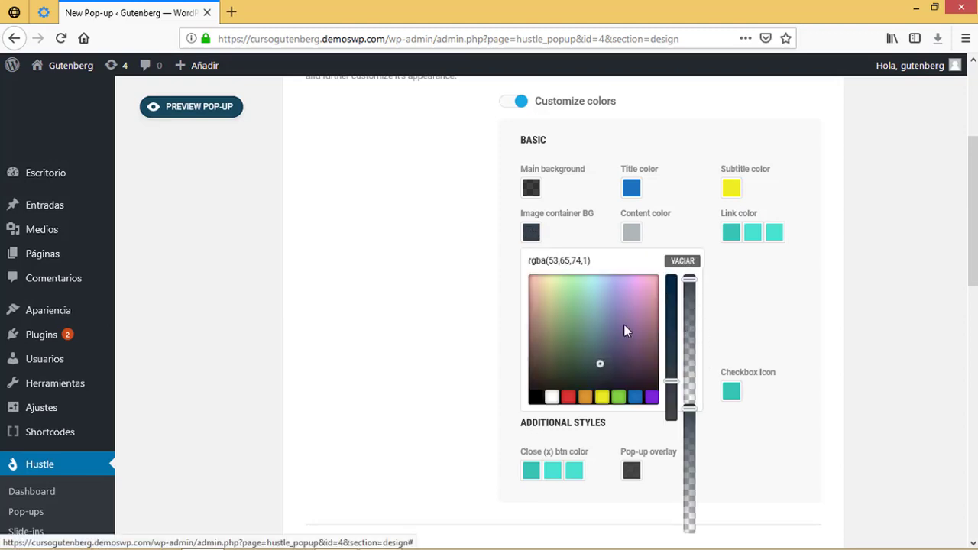
left_click_drag(690, 281, 704, 425)
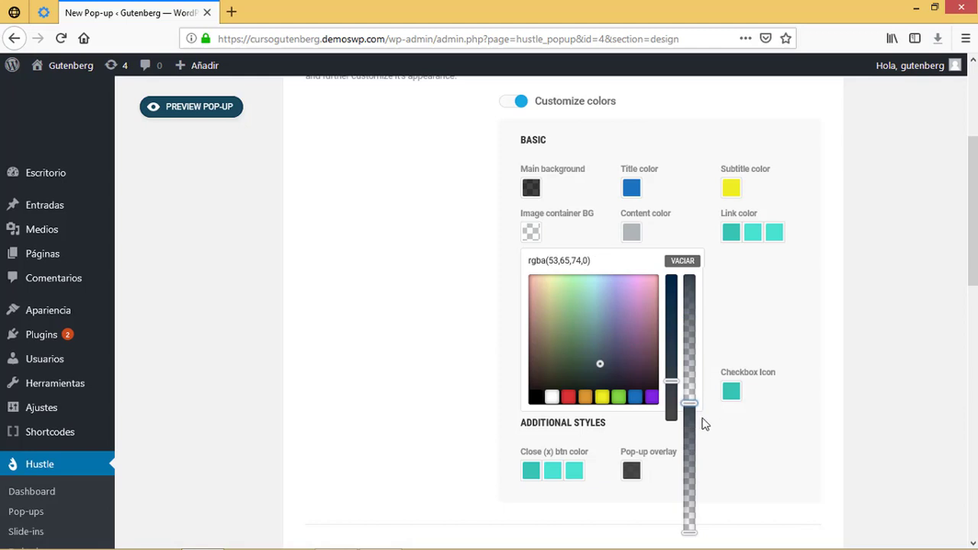
left_click(415, 266)
left_click(211, 112)
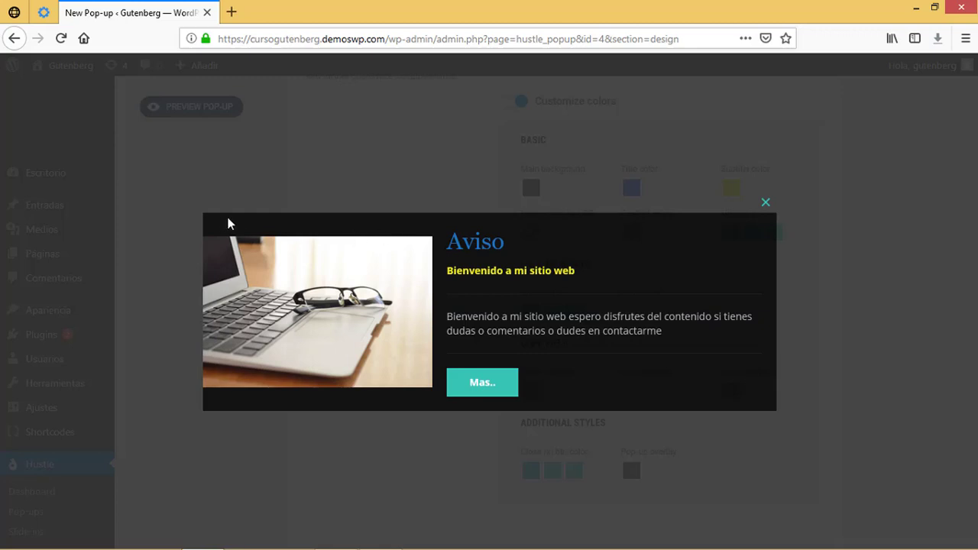
left_click(765, 204)
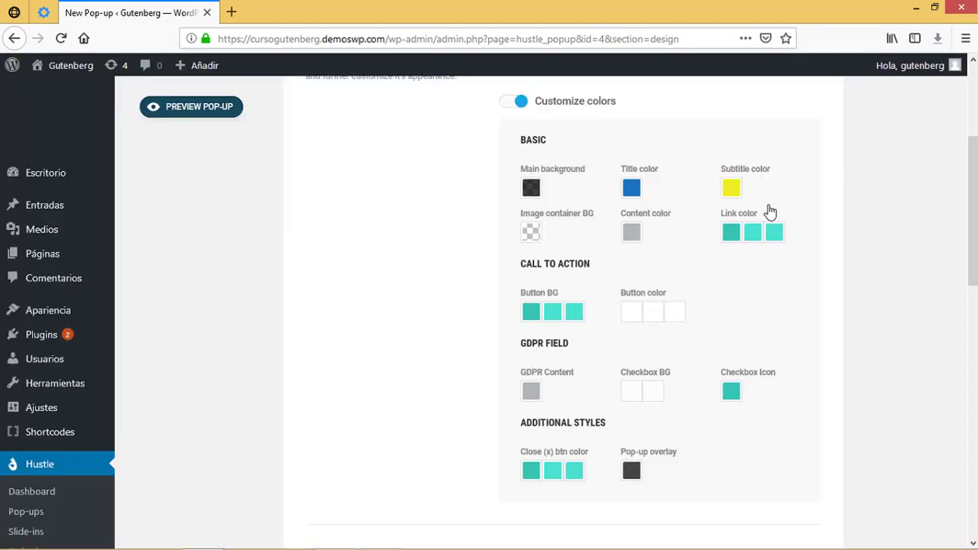
- Set the image container background to the preset blue at 0.88 opacity, rgba(30,115,190,0.88), and preview the pop-up
left_click(530, 232)
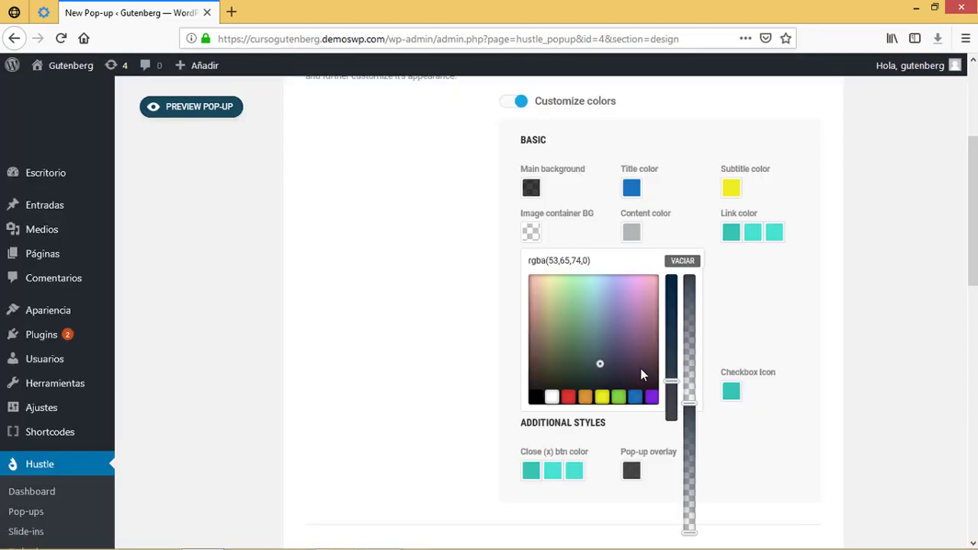
left_click_drag(689, 386, 689, 294)
left_click(635, 397)
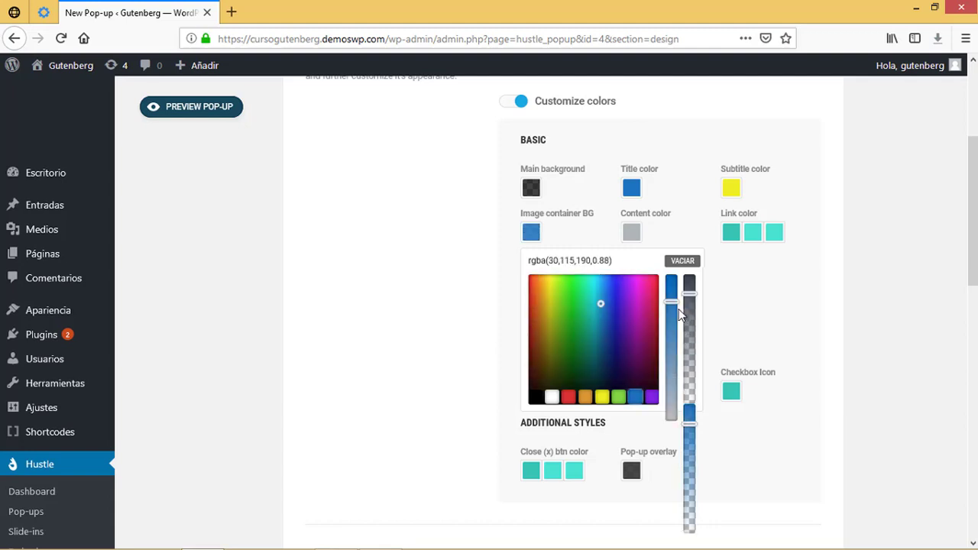
left_click(212, 110)
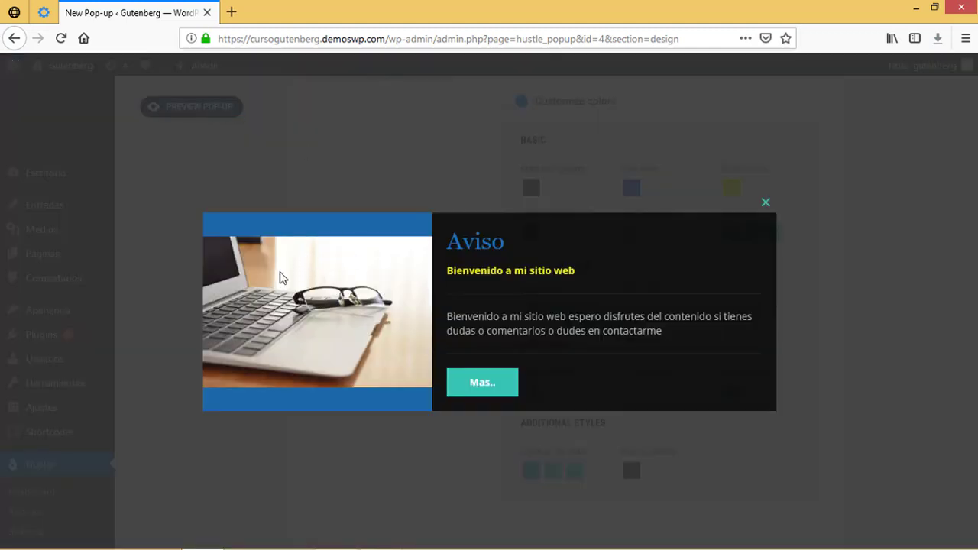
left_click(764, 203)
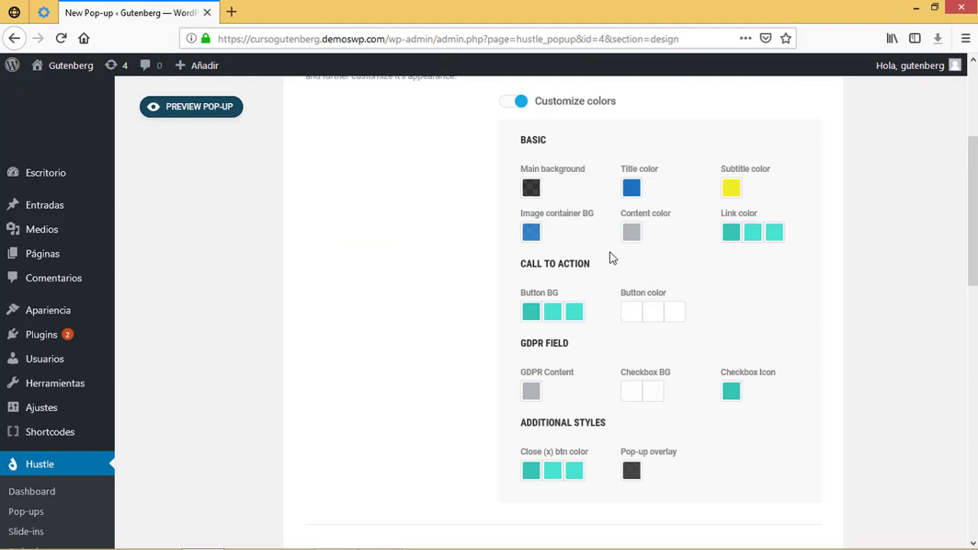
- Lower the opacity of the blue image container background further and check it in a preview
left_click(533, 233)
left_click_drag(689, 298, 689, 348)
left_click(529, 239)
left_click(539, 236)
left_click(527, 231)
left_click(765, 202)
- Set the call-to-action button's hover background, the second Button BG colour, to brown #7f6126 and preview the pop-up
left_click_drag(974, 217, 975, 264)
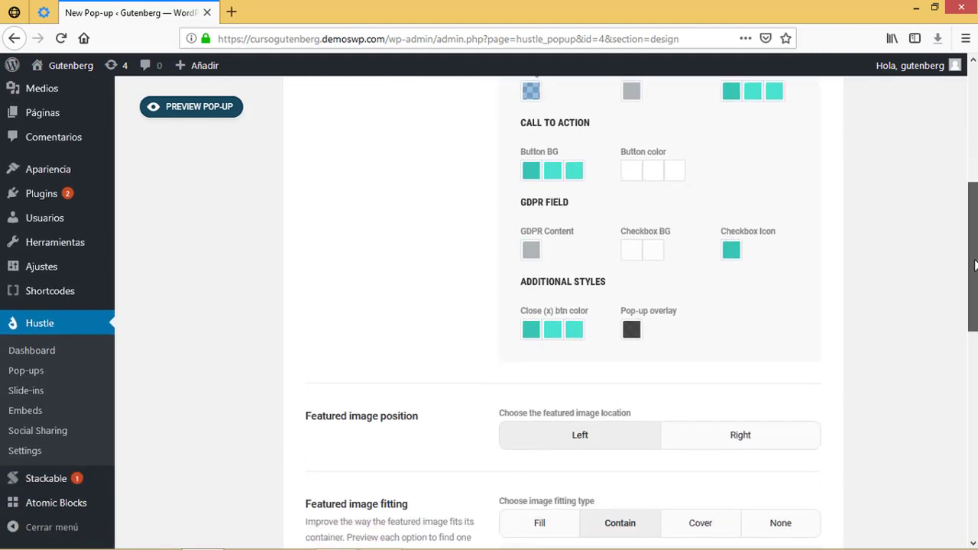
left_click(196, 104)
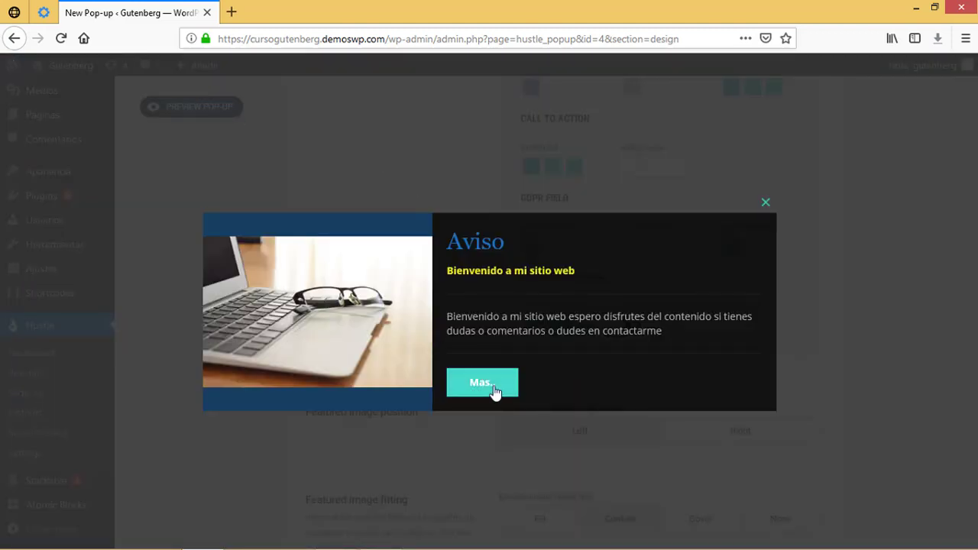
left_click(765, 204)
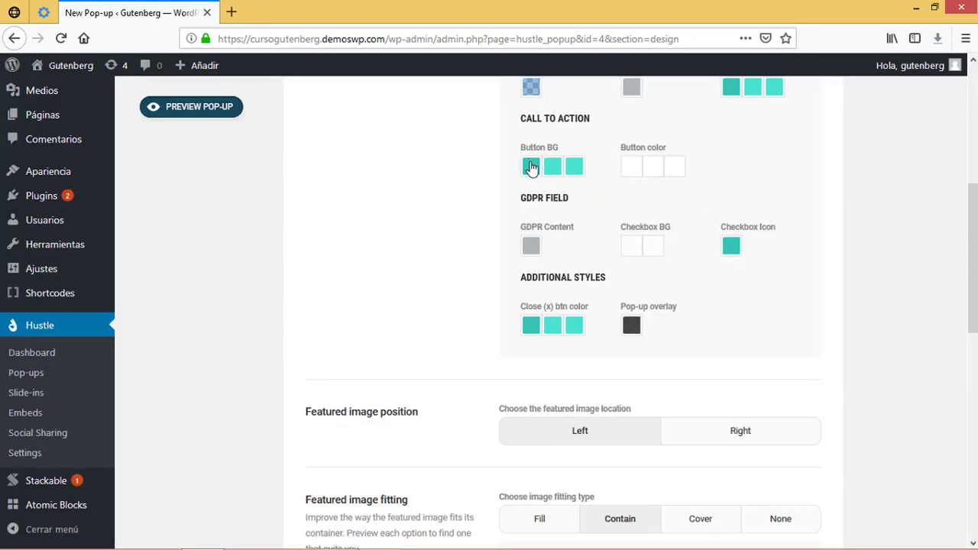
left_click(553, 166)
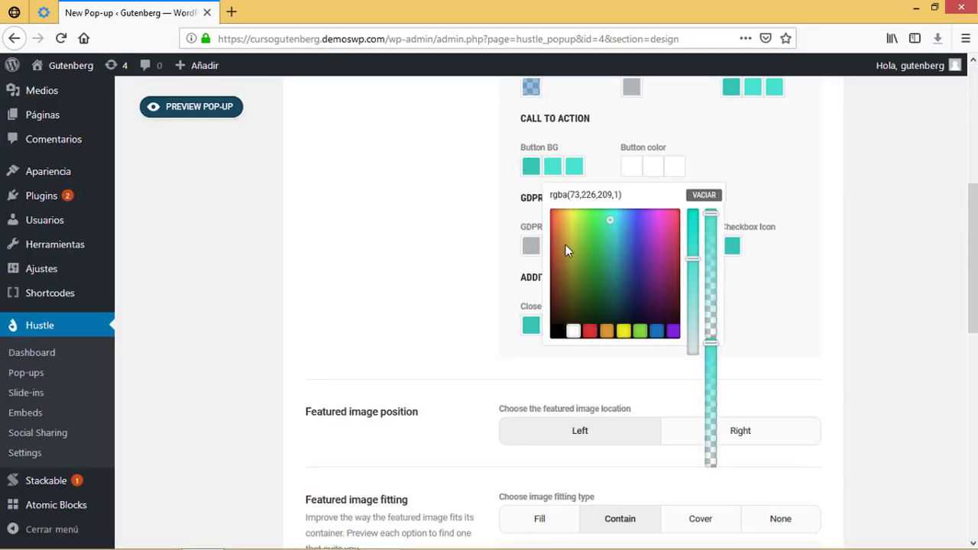
mouse_move(568, 244)
left_mouse_down()
mouse_move(546, 256)
mouse_move(557, 290)
mouse_move(560, 270)
left_mouse_up()
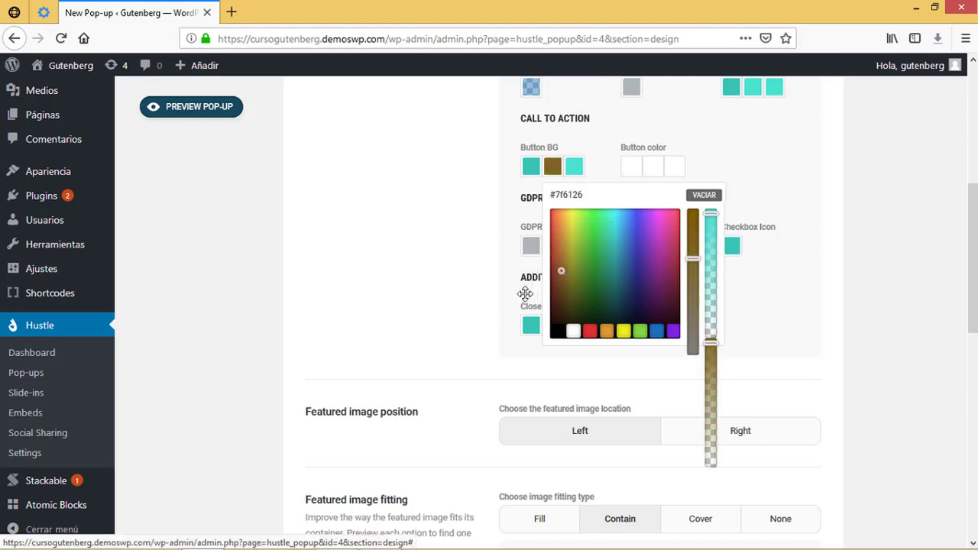
left_click(221, 109)
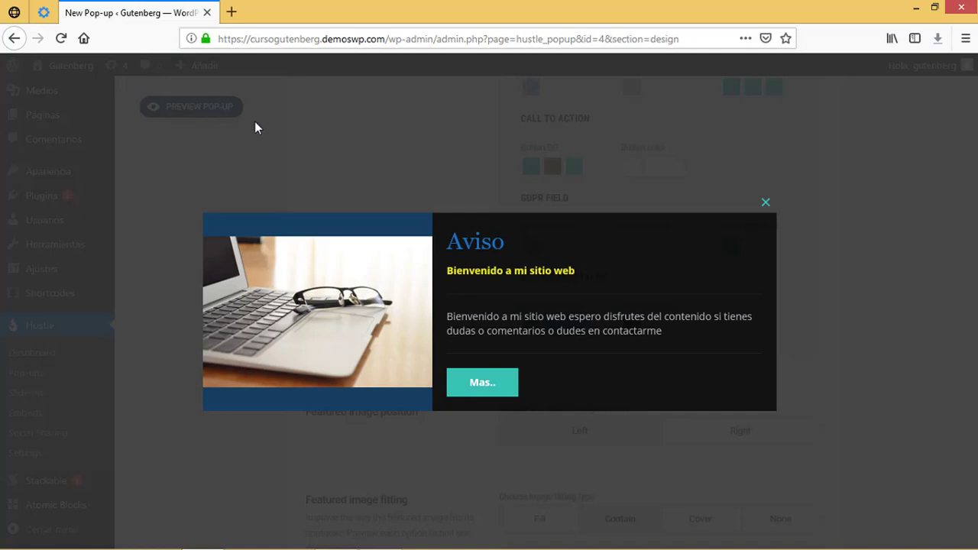
left_click(477, 163)
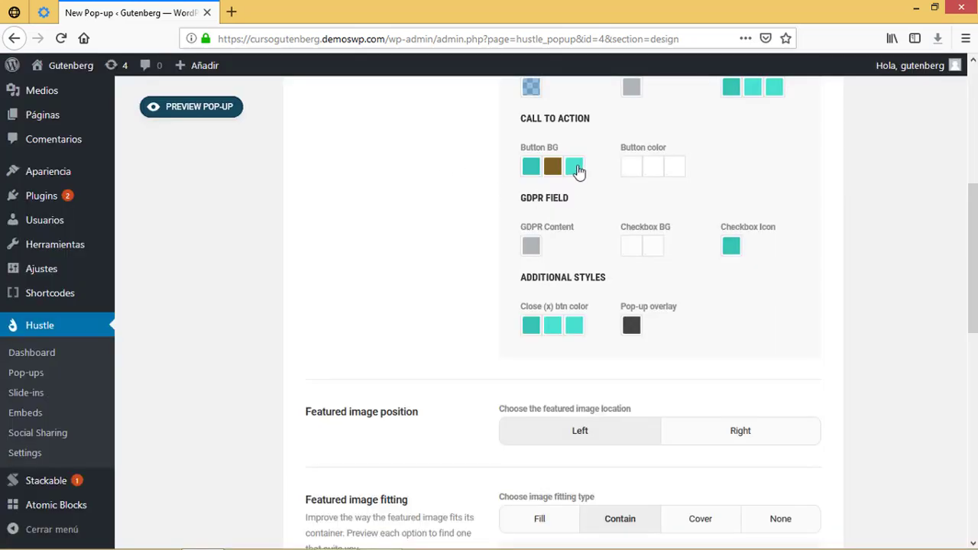
- Set the third Button BG colour of the call-to-action button to the preset red #dd3333 and check the button in a preview
left_click(574, 168)
left_click(616, 330)
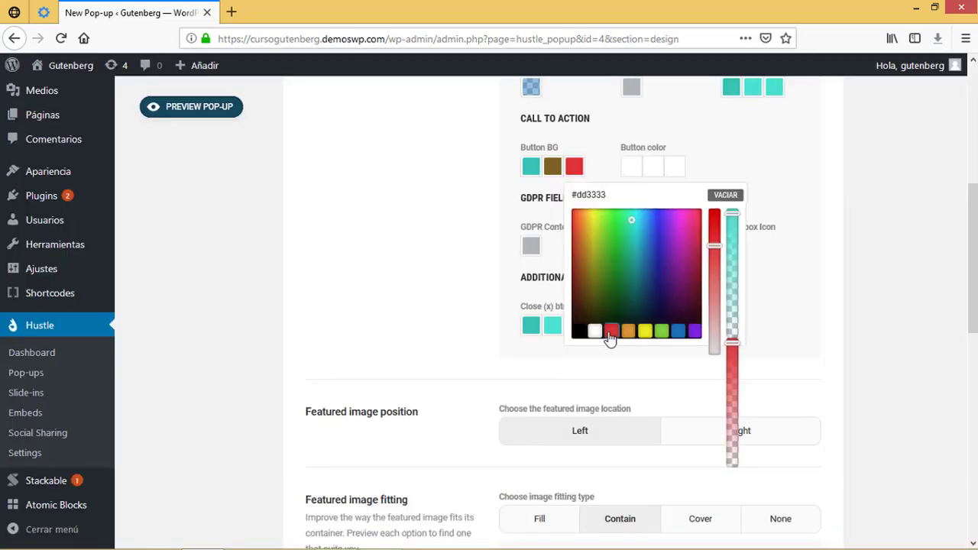
left_click(420, 223)
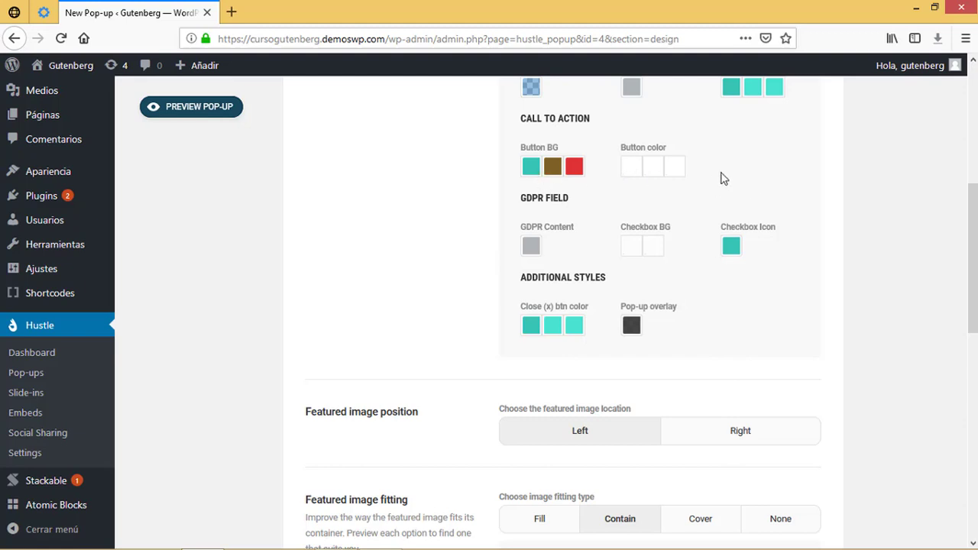
left_click(220, 109)
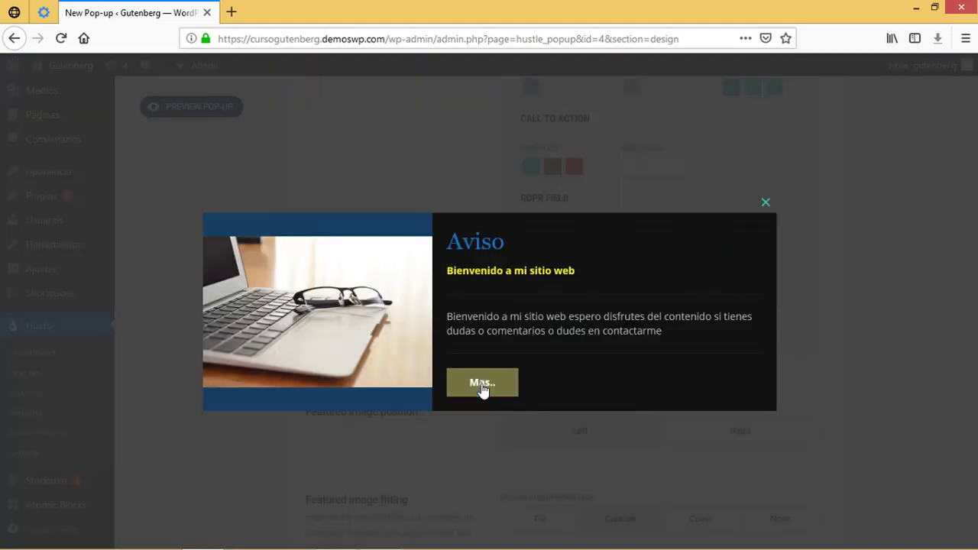
left_click(766, 205)
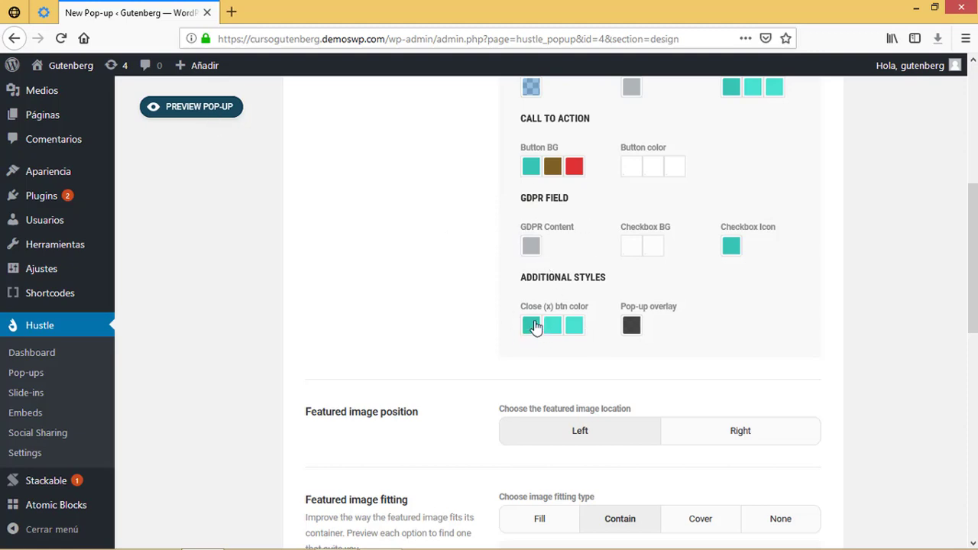
- Set the first colour of the pop-up's close (x) button to the preset white and check it in a preview
left_click(223, 107)
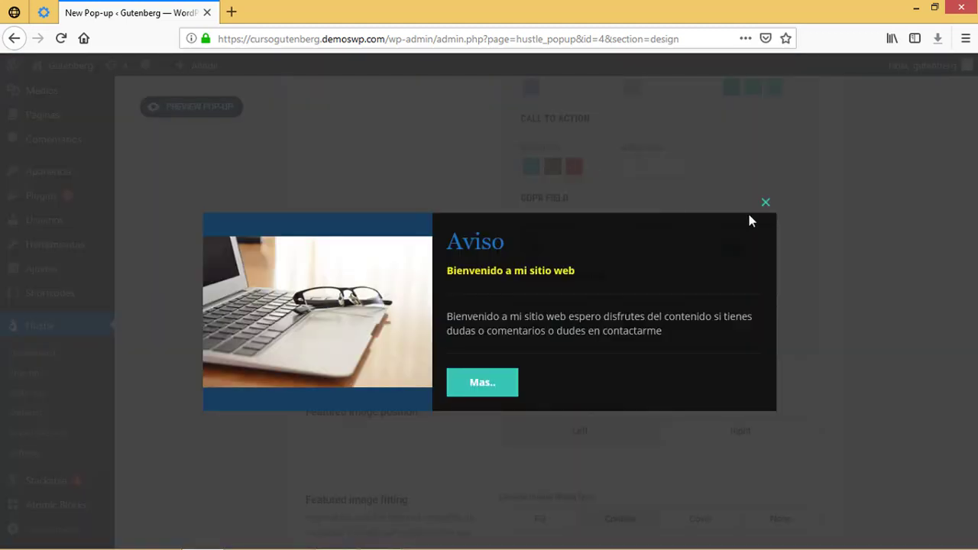
left_click(765, 202)
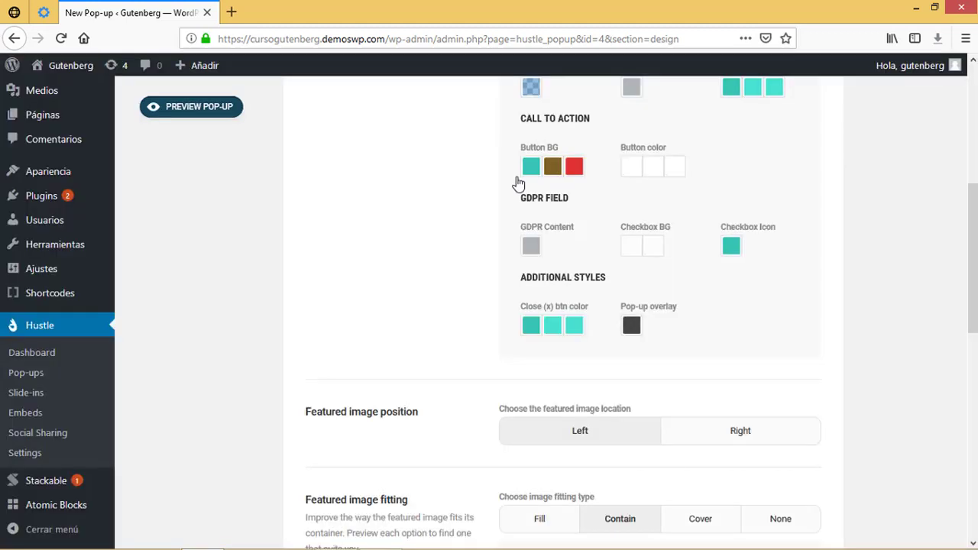
left_click(533, 328)
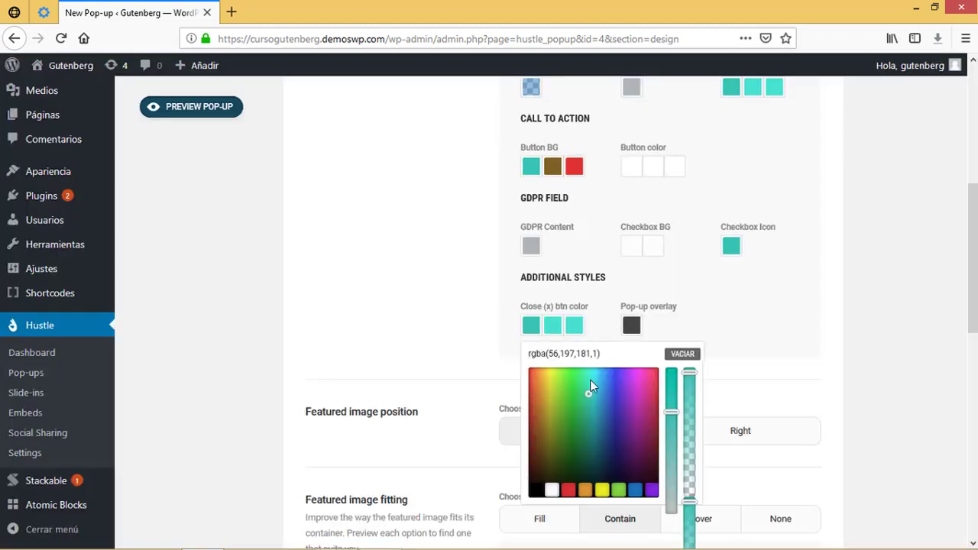
left_click(551, 490)
left_click(397, 315)
left_click(205, 108)
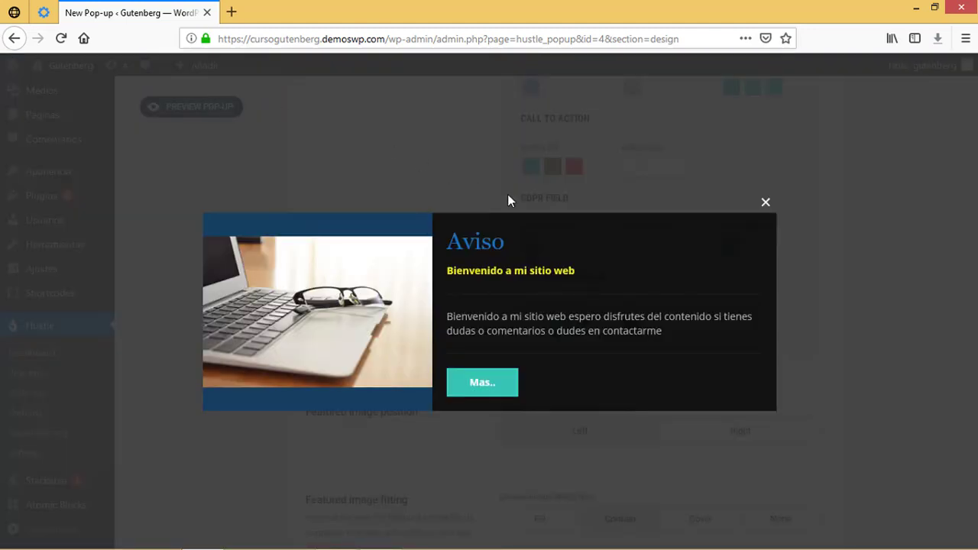
left_click(766, 205)
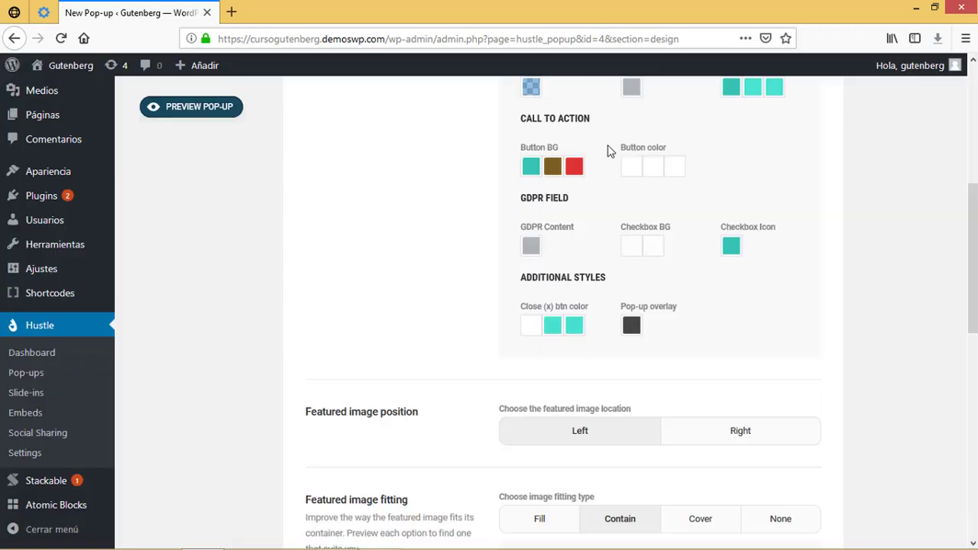
- Set the second colour of the close (x) button to the preset yellow #eeee22 and preview the pop-up
left_click(552, 327)
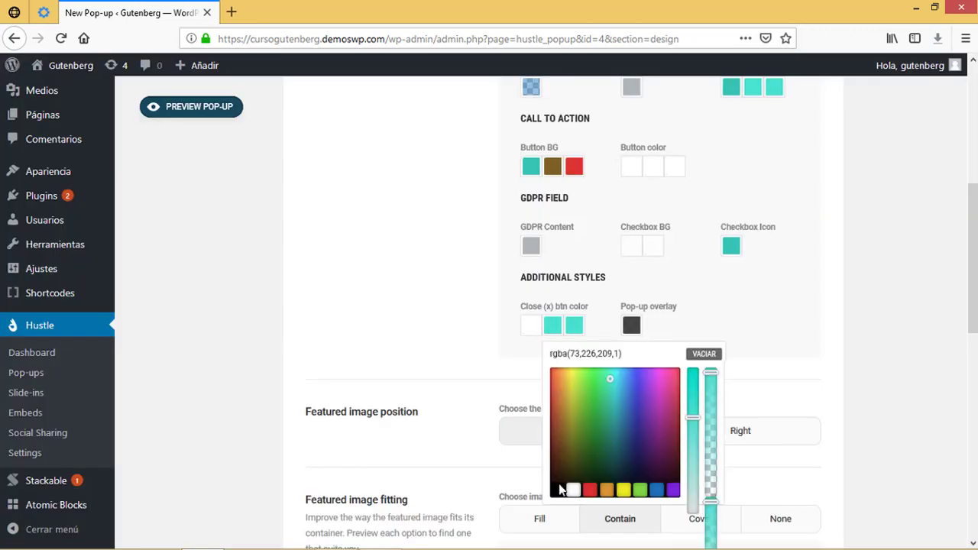
left_click(625, 491)
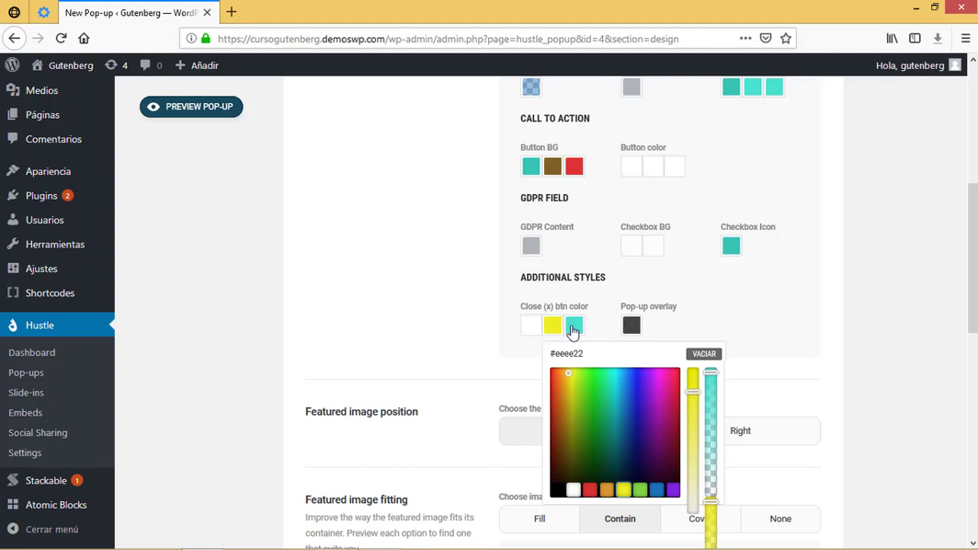
left_click(733, 321)
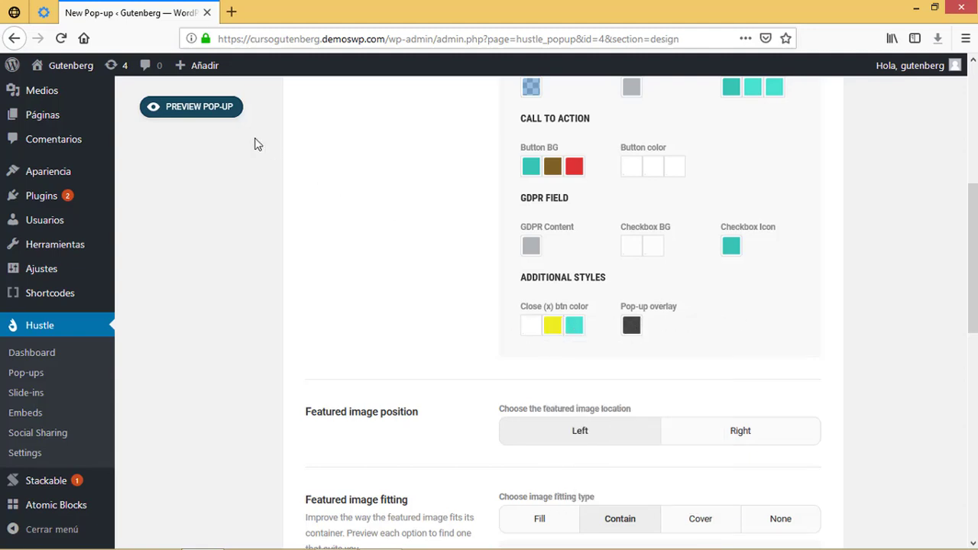
left_click(216, 108)
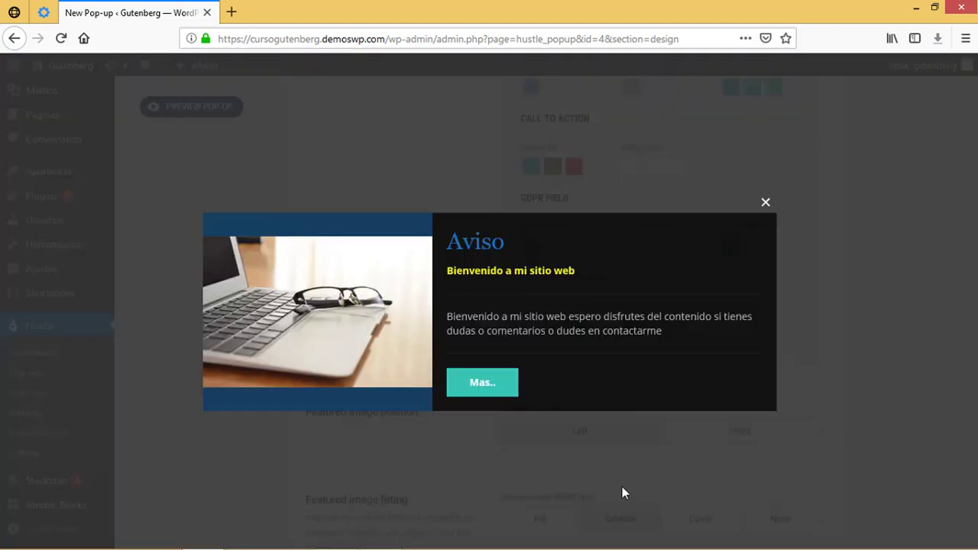
left_click(594, 163)
- Set the pop-up overlay to the preset orange at 0.41 opacity, rgba(221,153,51,0.41), and preview the pop-up
left_click(631, 324)
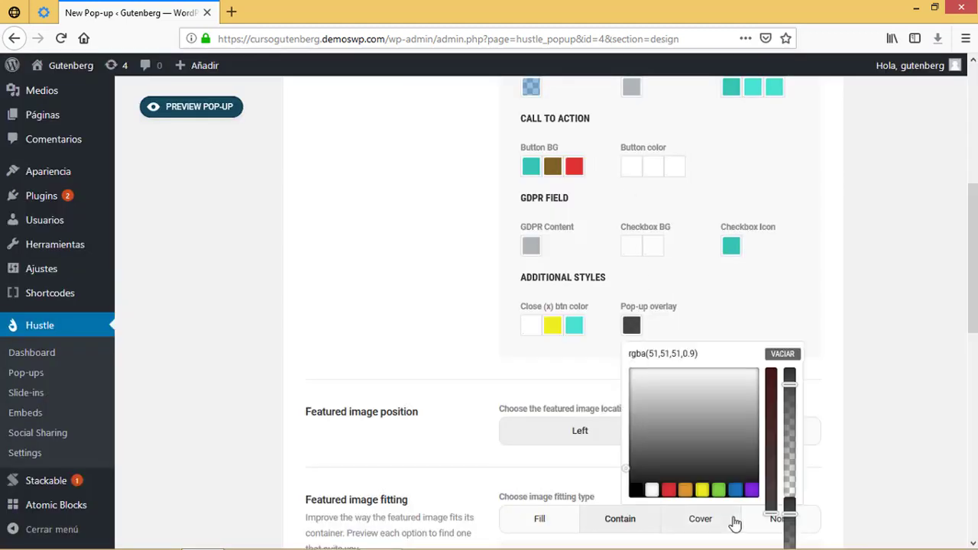
left_click(685, 489)
left_click_drag(789, 381, 789, 445)
left_click_drag(207, 106, 165, 107)
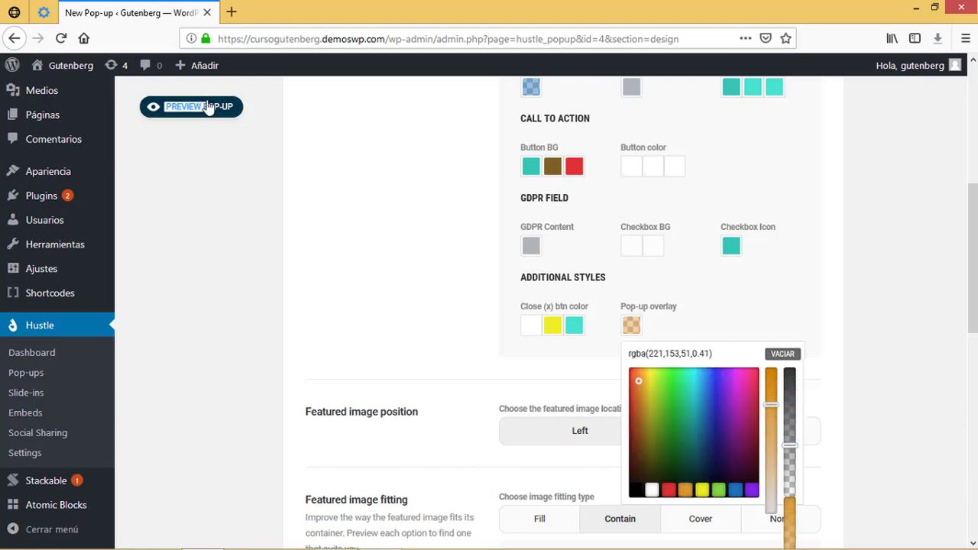
left_click(210, 113)
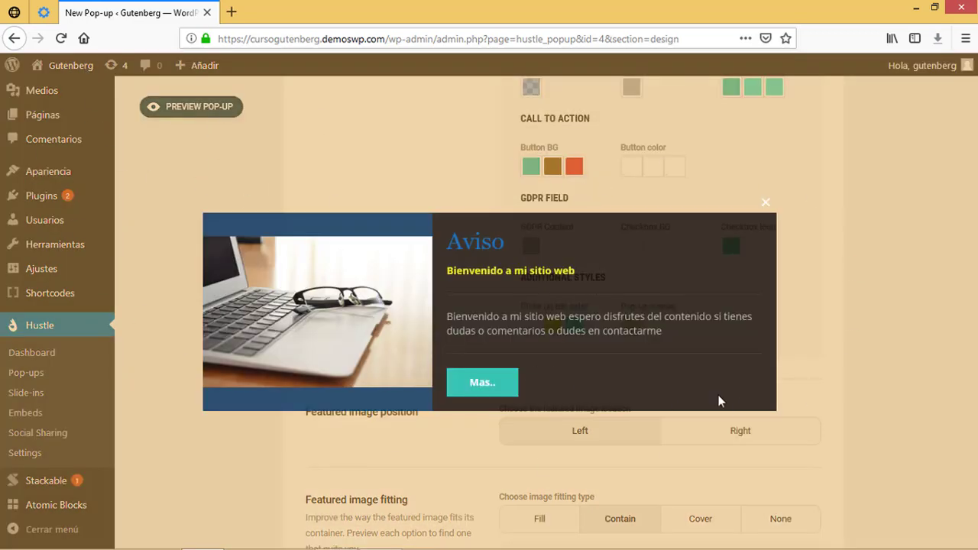
- Set the featured image fitting type to Cover and check the image in a preview of the pop-up
left_click(547, 164)
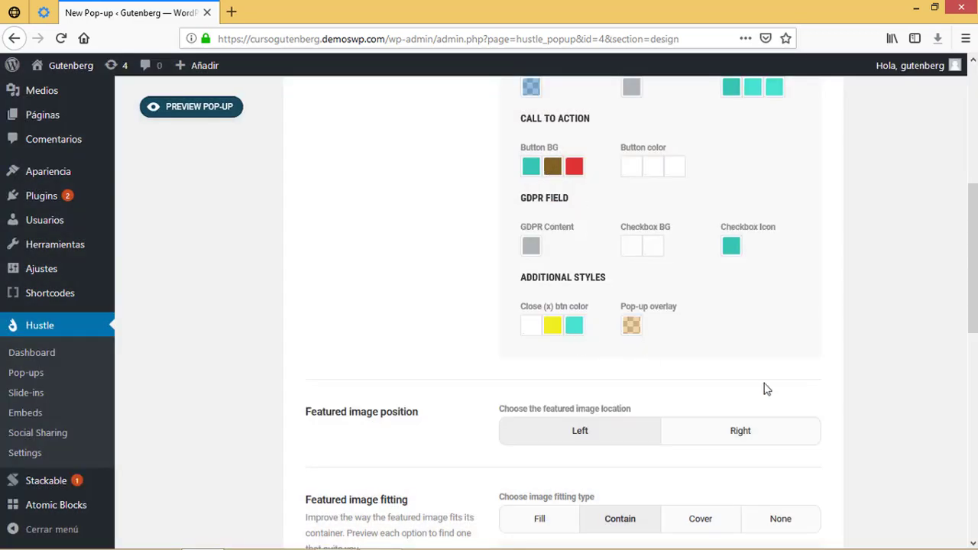
scroll(971, 267, "down", 1)
scroll(972, 275, "down", 3)
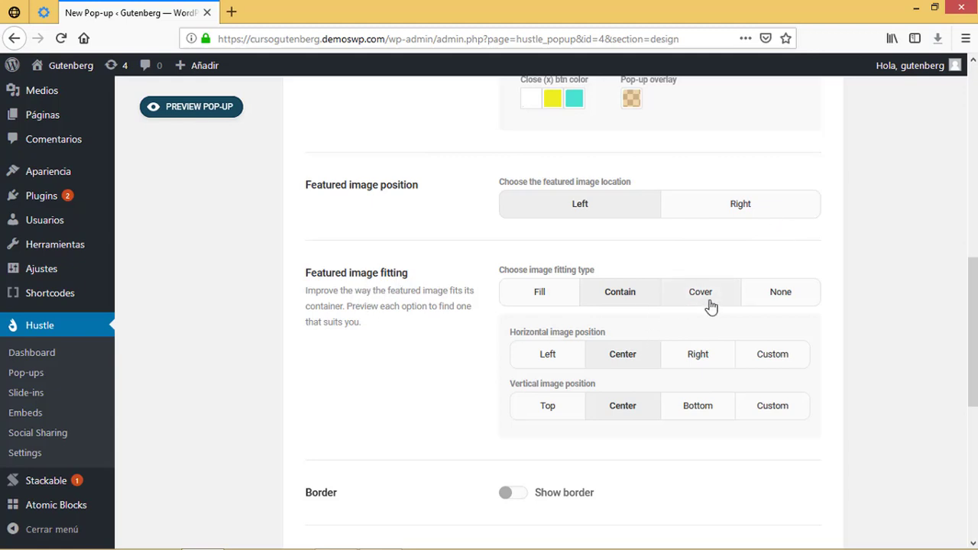
left_click(611, 295)
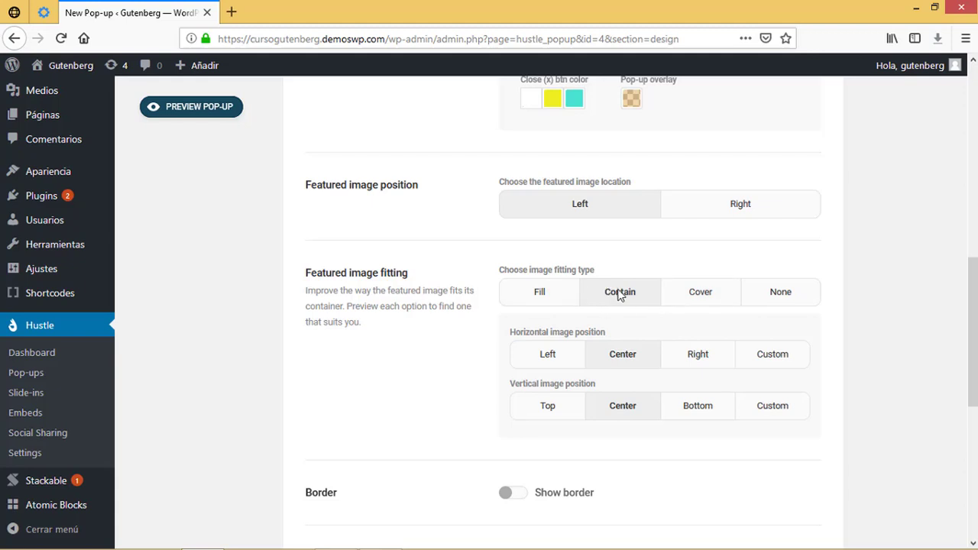
left_click(695, 298)
left_click(215, 111)
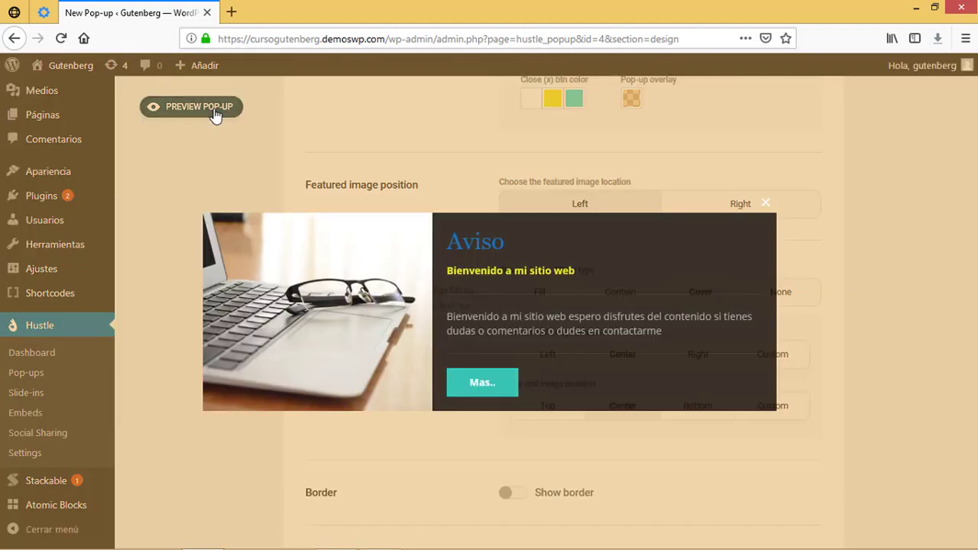
left_click(342, 181)
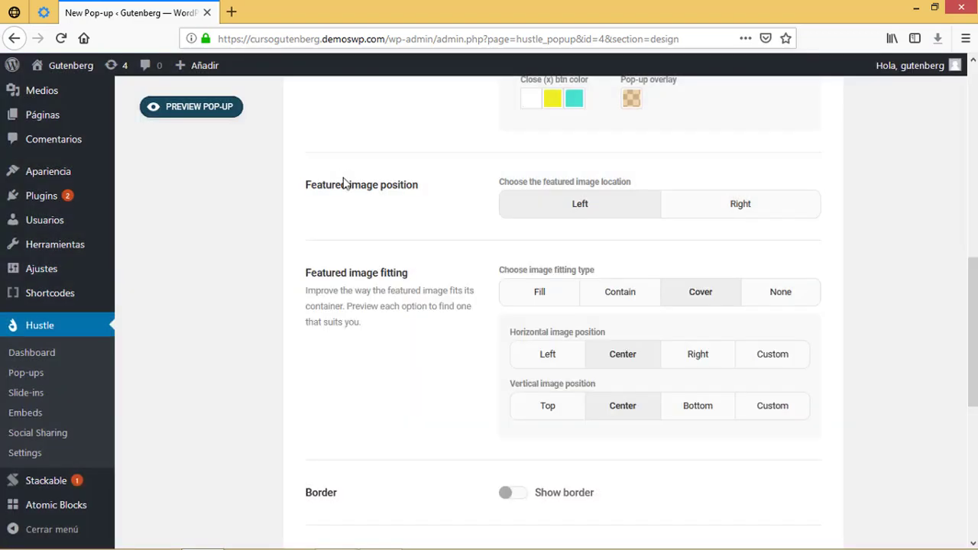
left_click(214, 115)
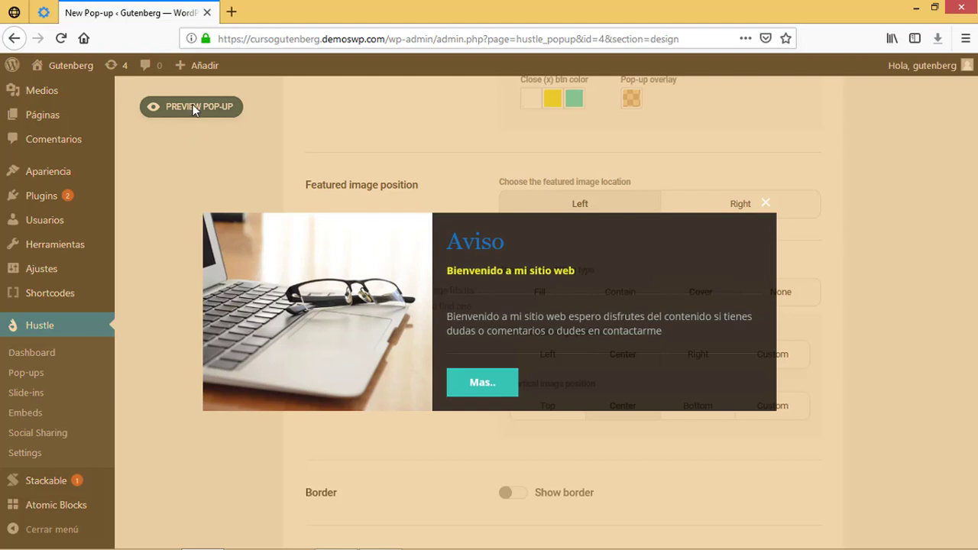
left_click(193, 107)
- Change the pop-up overlay to the preset black, raise its opacity slightly above 0.41, and preview the pop-up
left_click(623, 104)
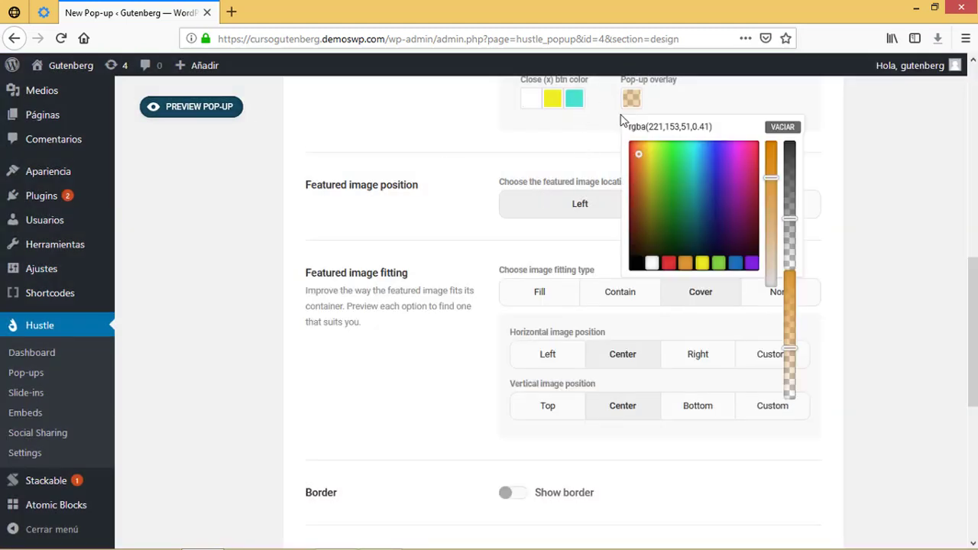
left_click(637, 263)
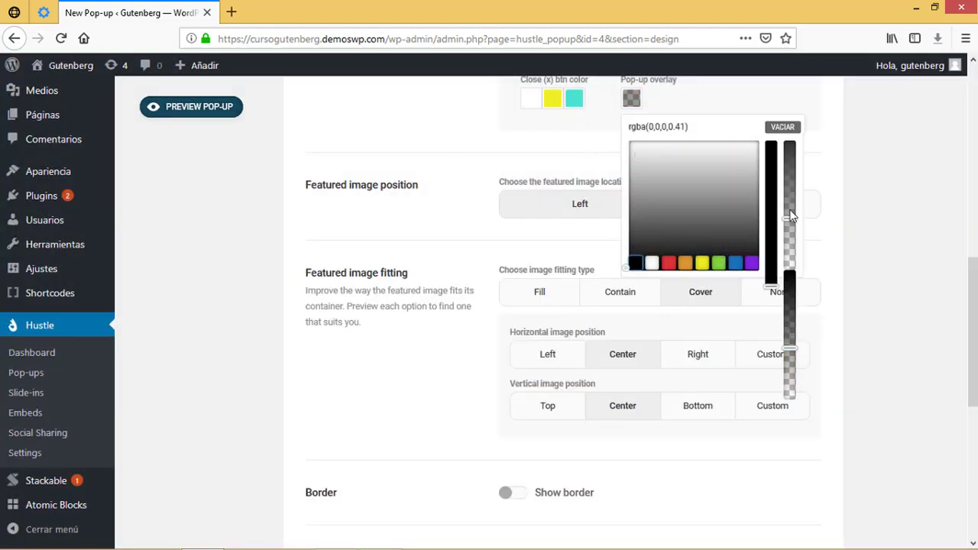
left_click_drag(789, 219, 789, 200)
left_click(463, 217)
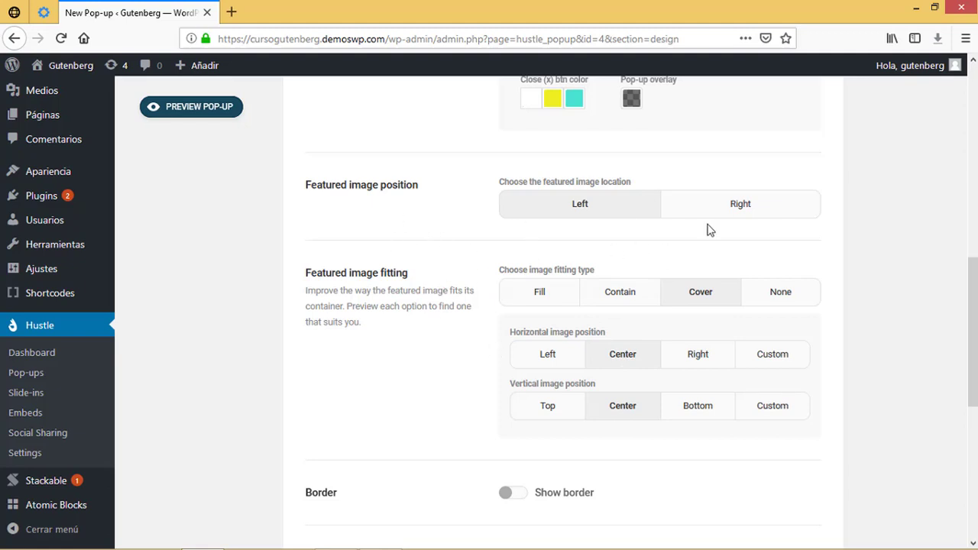
scroll(974, 266, "down", 3)
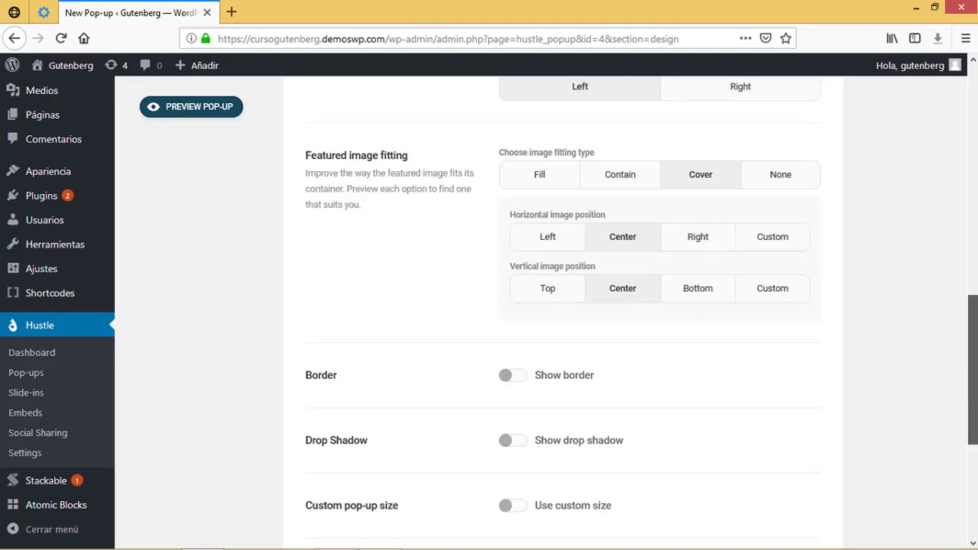
left_click(201, 109)
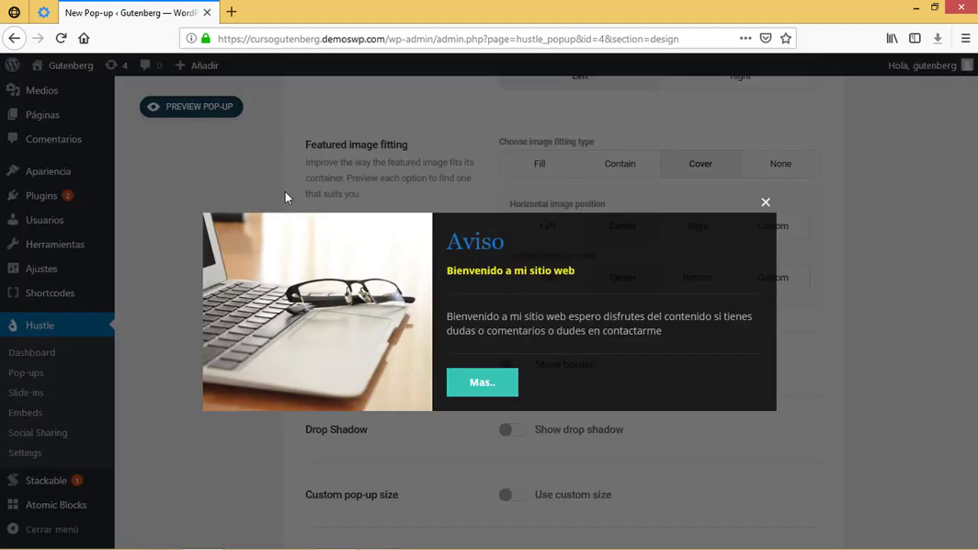
left_click(337, 139)
- Try a solid border in the preset black #000000 on the pop-up, preview it, and turn the border off again
left_click(513, 369)
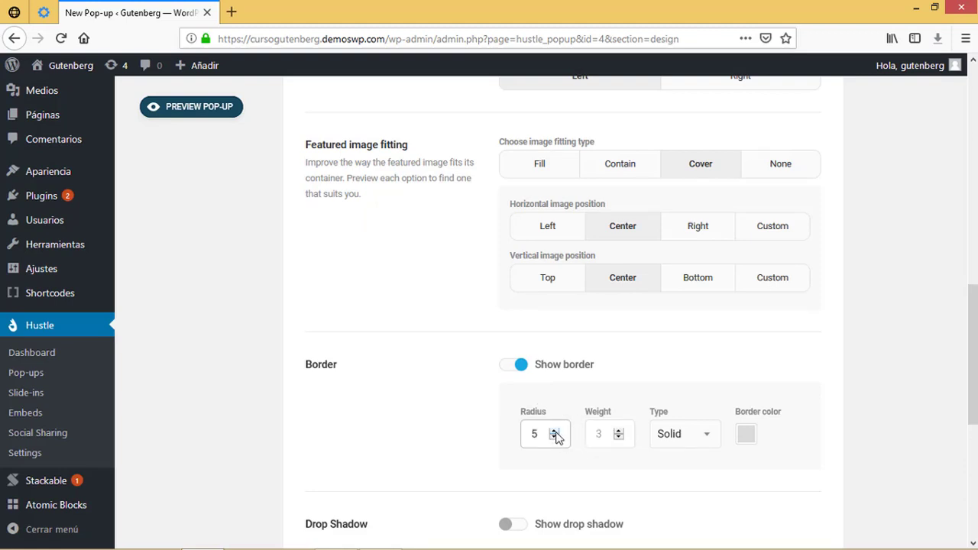
left_click(744, 435)
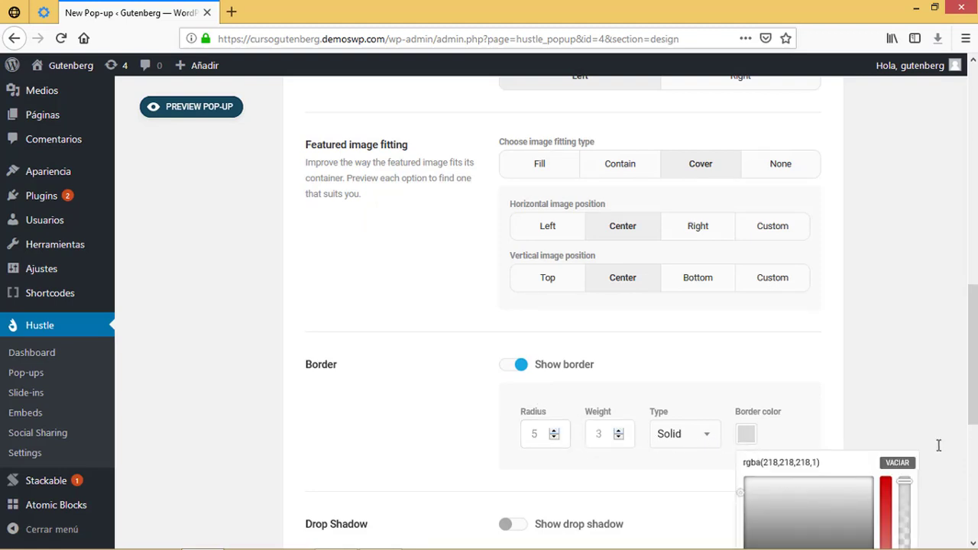
scroll(924, 428, "down", 3)
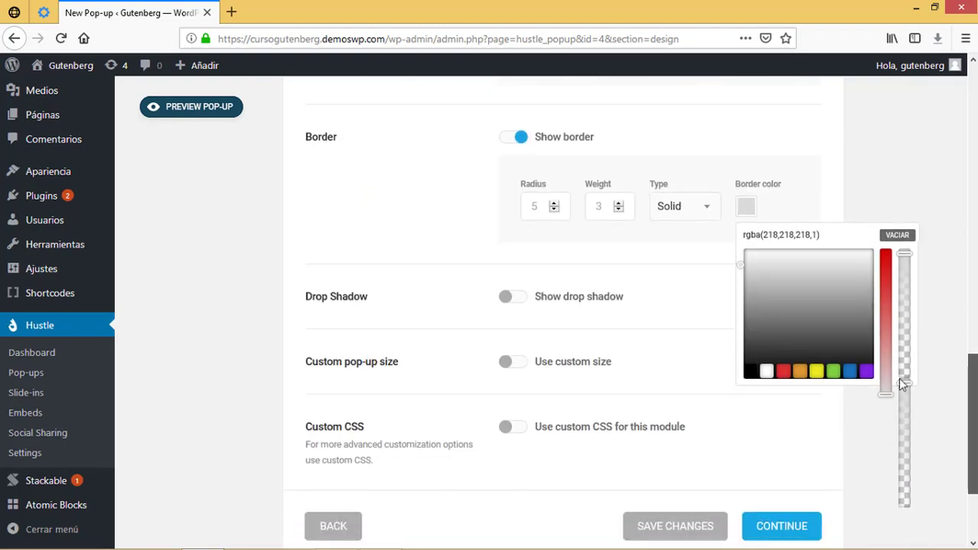
left_click(749, 372)
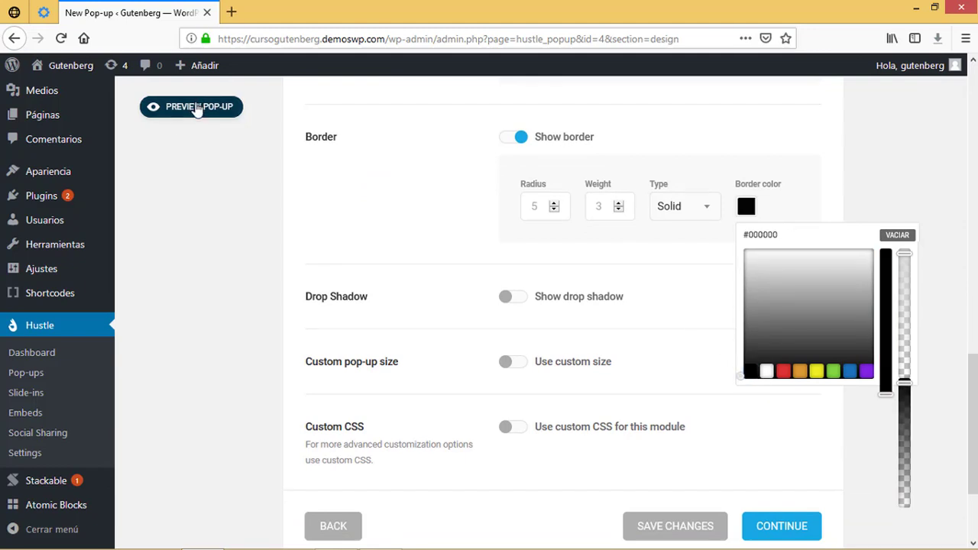
left_click(197, 108)
left_click(197, 108)
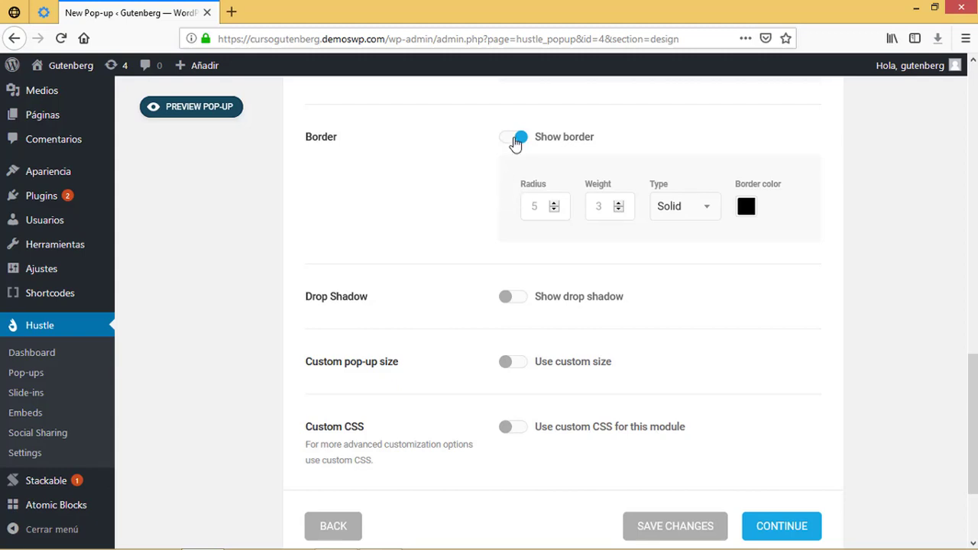
left_click(514, 138)
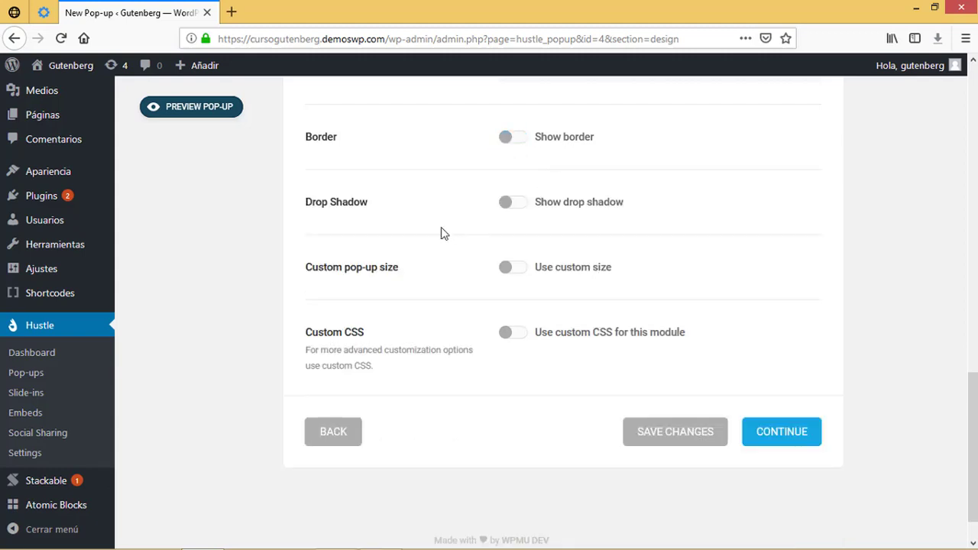
- Enable the pop-up's drop shadow with an X-offset of 4, a Y-offset of 5 and a blur of 4
left_click(511, 203)
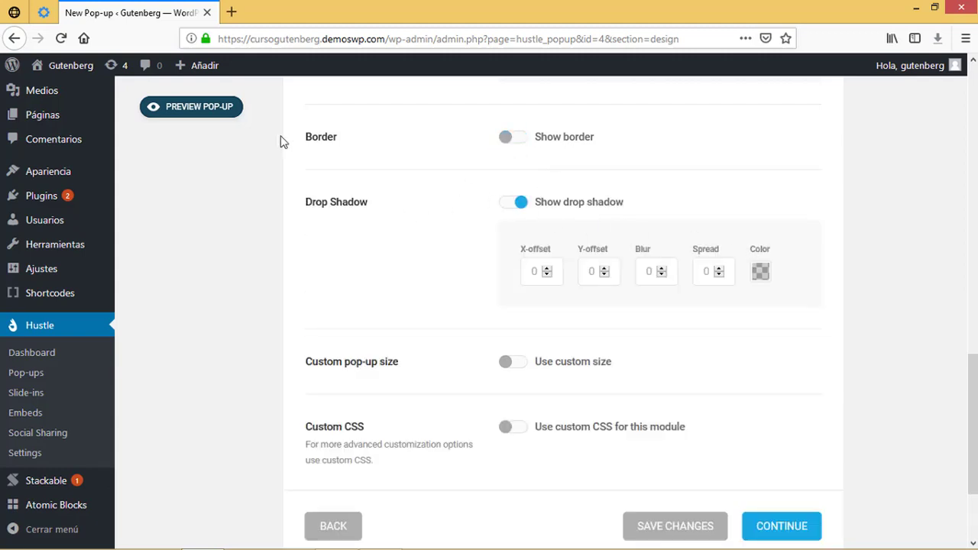
left_click(210, 110)
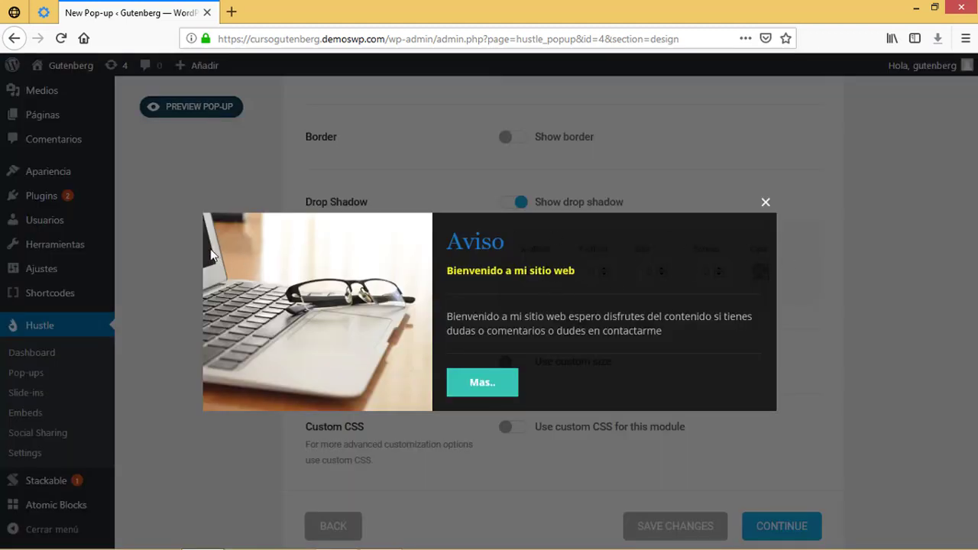
left_click(273, 175)
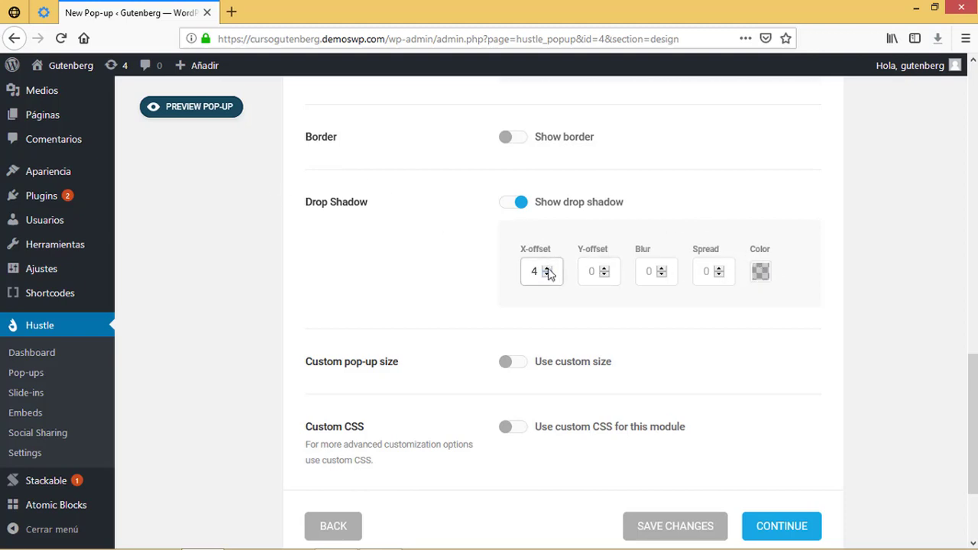
left_click(603, 269)
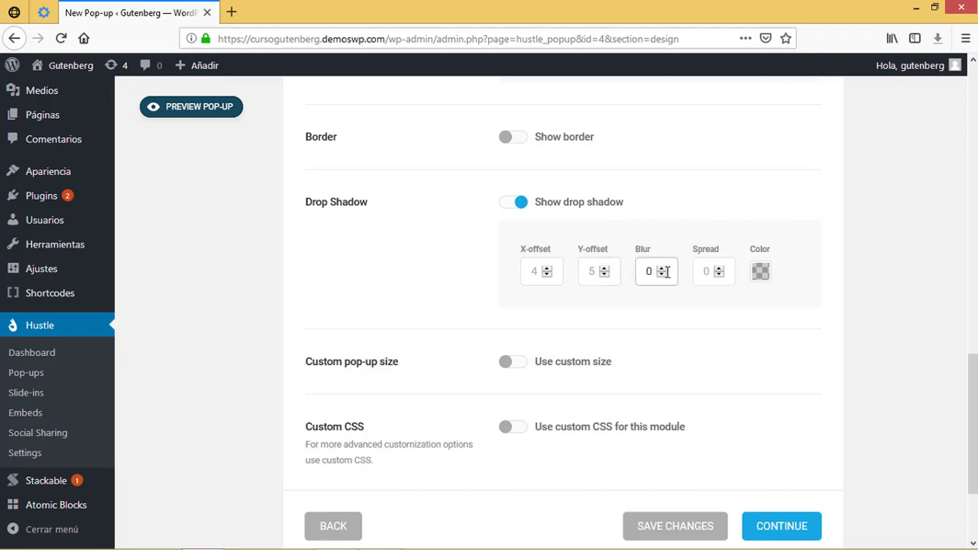
left_click(661, 269)
- Set the drop shadow colour to the preset orange at 0.43 opacity, rgba(221,153,51,0.43), and preview the pop-up
left_click(760, 271)
left_click(812, 439)
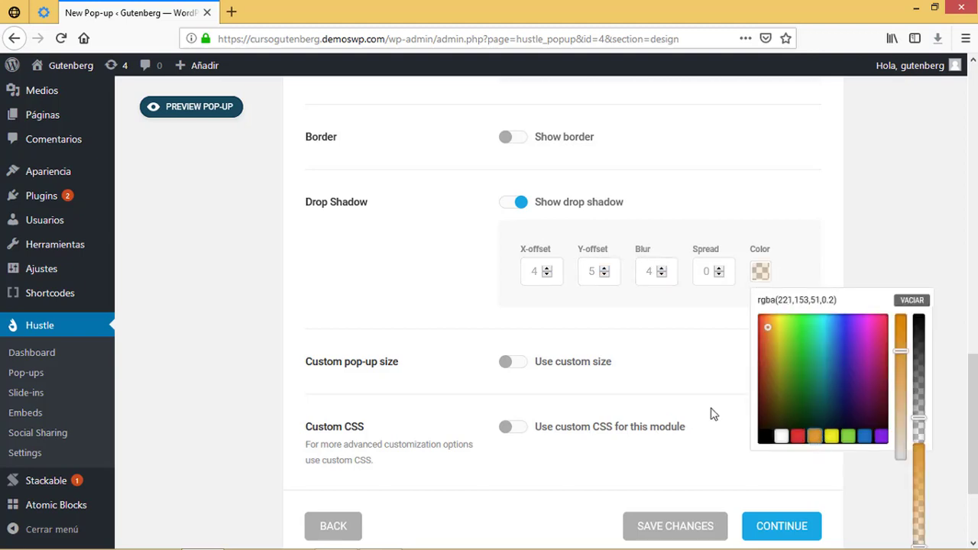
left_click_drag(921, 405, 918, 391)
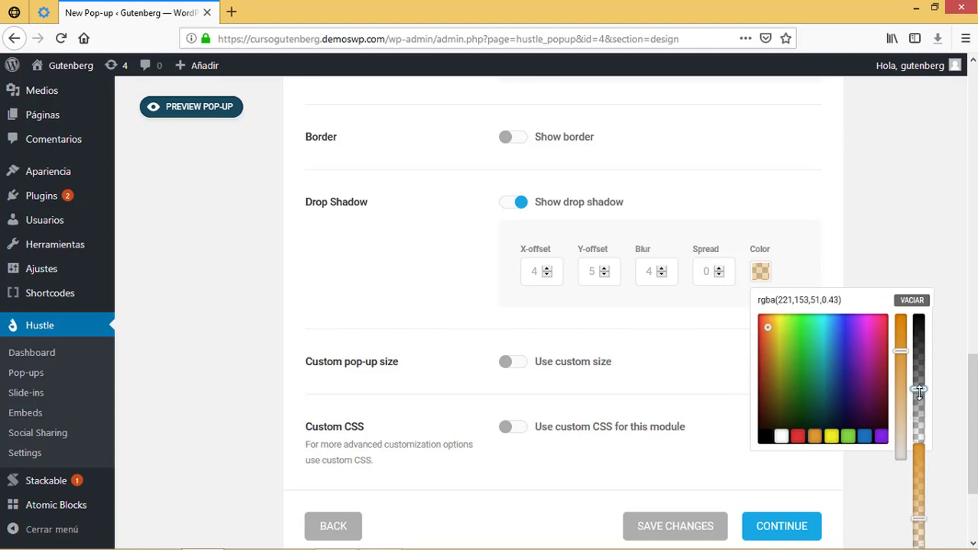
left_click(218, 107)
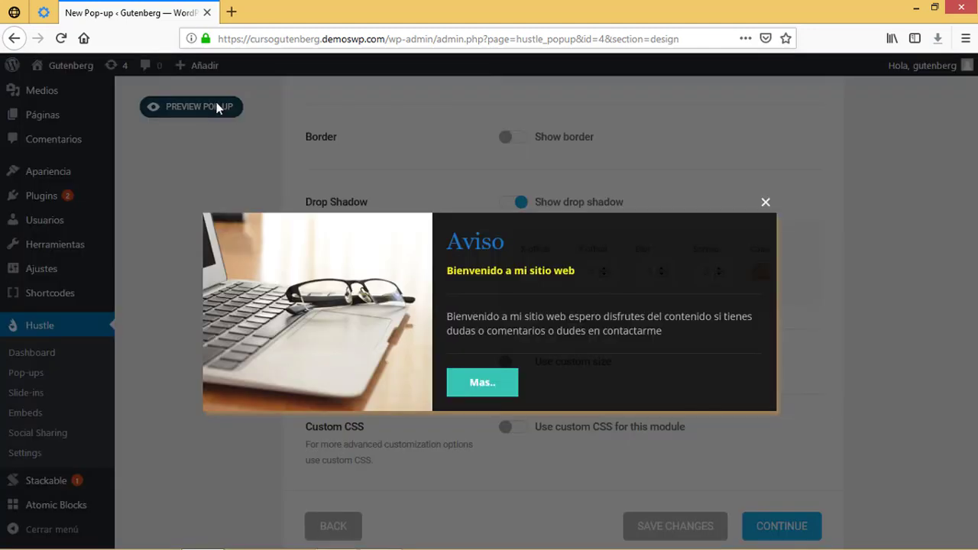
left_click(487, 155)
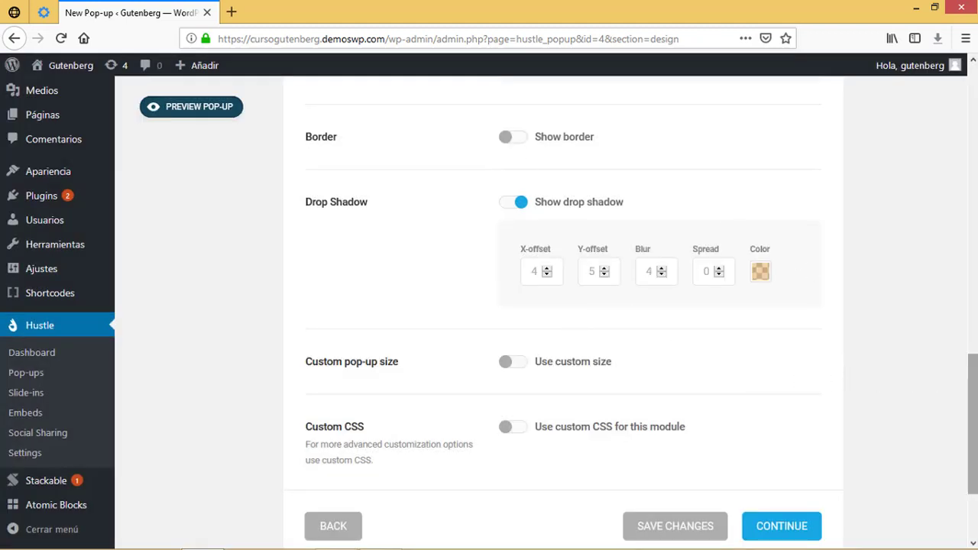
- Enable the custom pop-up size, set its height to 350, and preview the resized pop-up
scroll(755, 378, "down", 2)
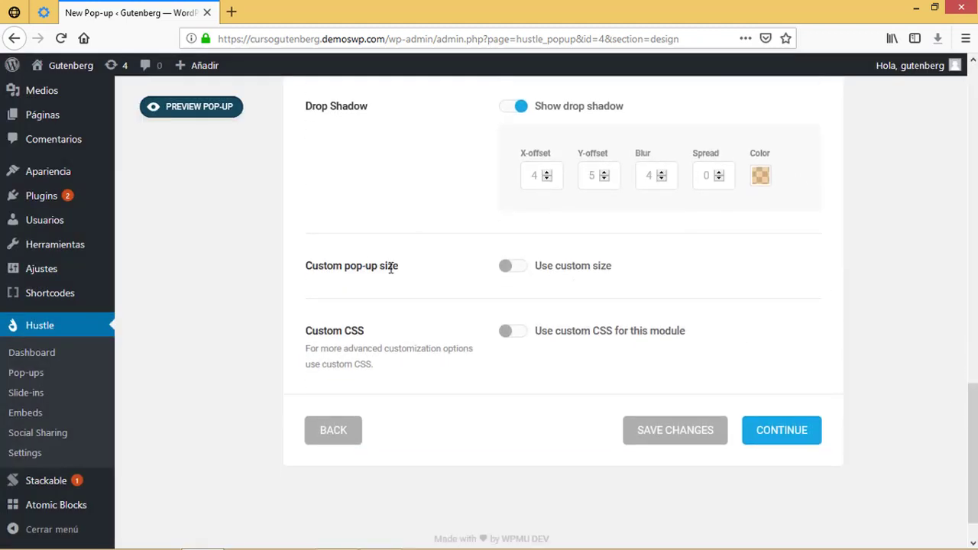
left_click(514, 269)
left_click(560, 334)
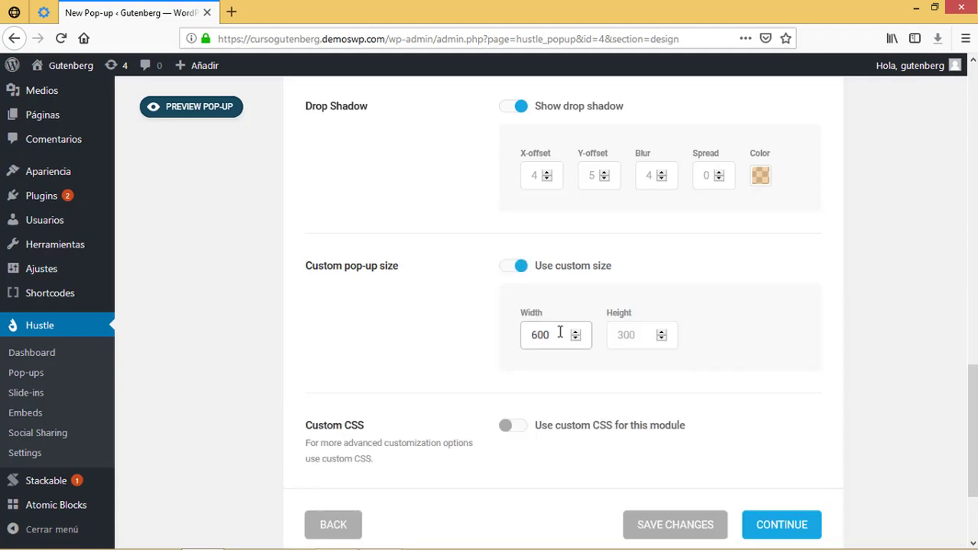
left_click(648, 337)
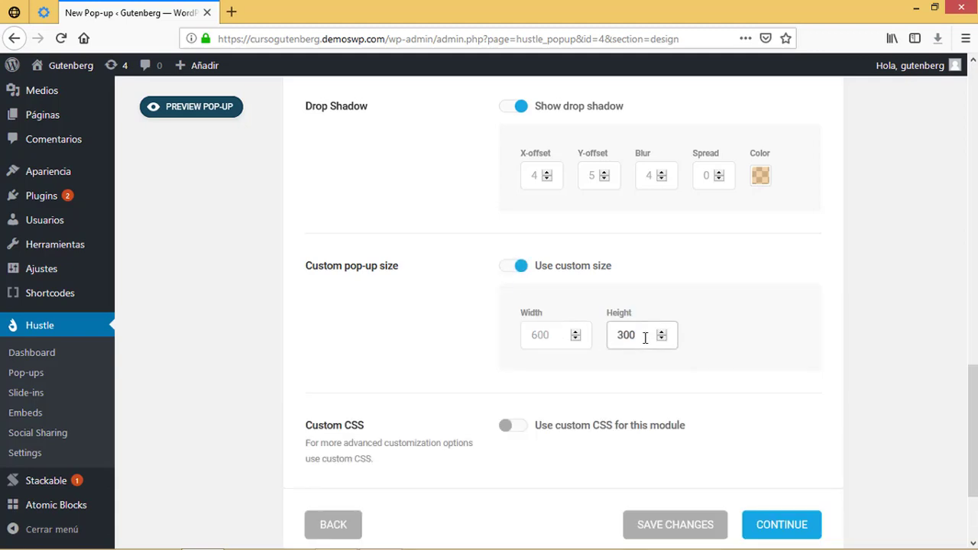
left_click_drag(644, 337, 600, 339)
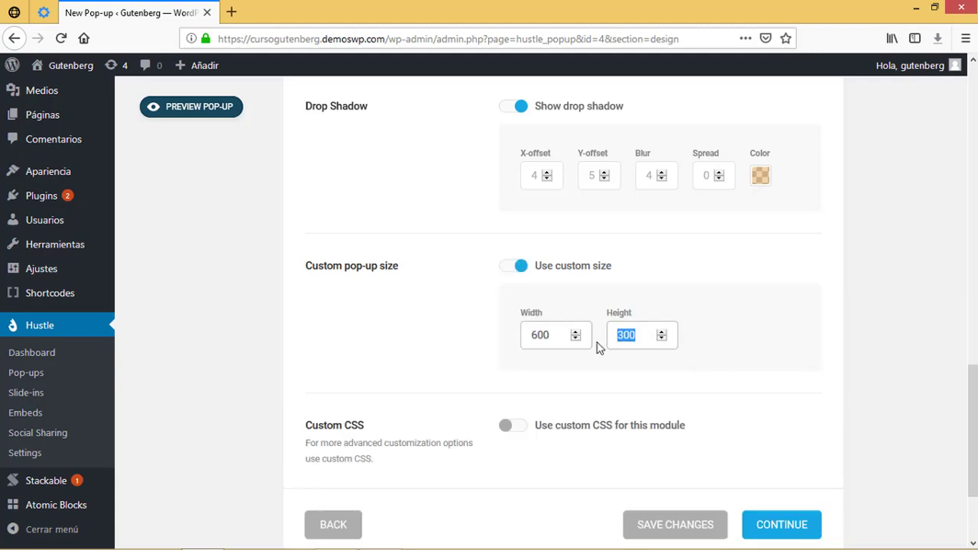
type("35")
left_click(193, 108)
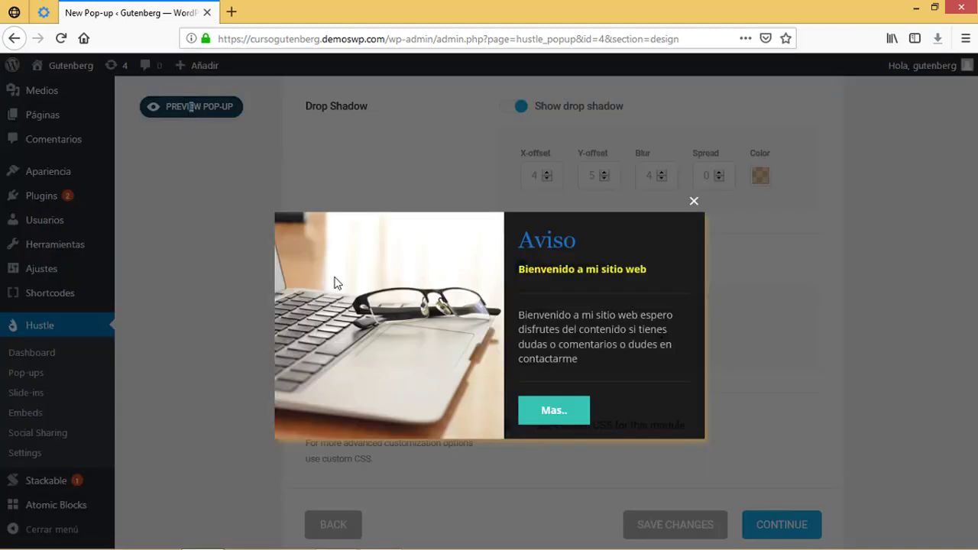
left_click(692, 201)
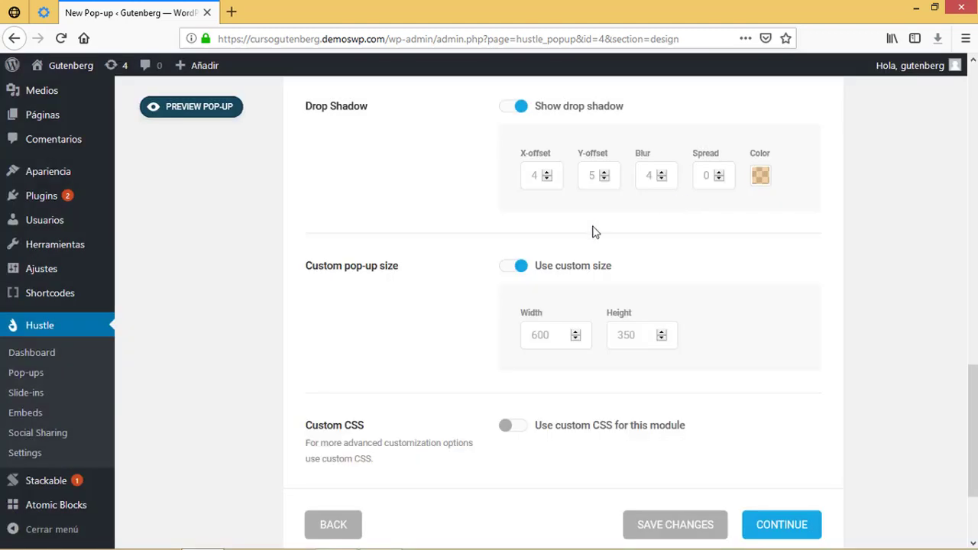
- Turn on custom CSS for the pop-up to view the available selectors, and turn it off again
scroll(535, 321, "down", 3)
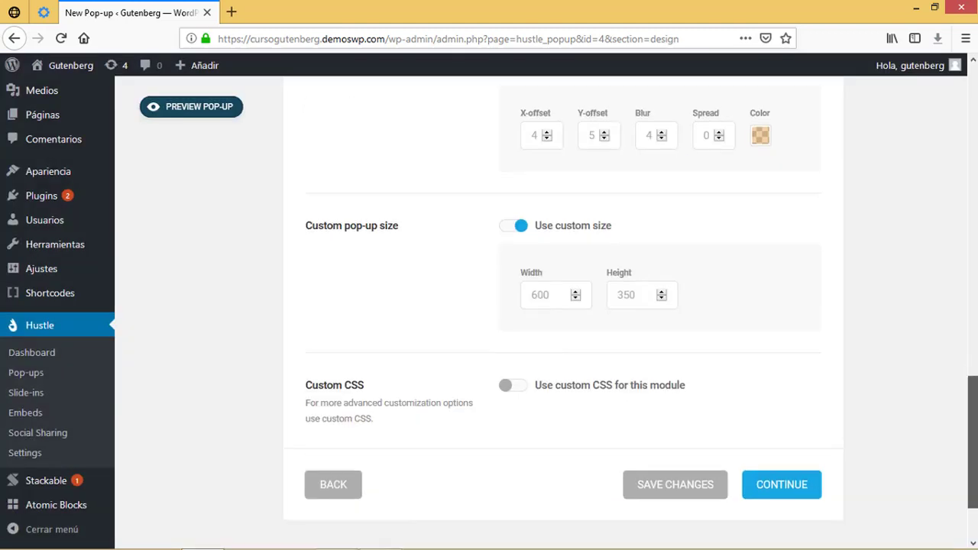
left_click(509, 325)
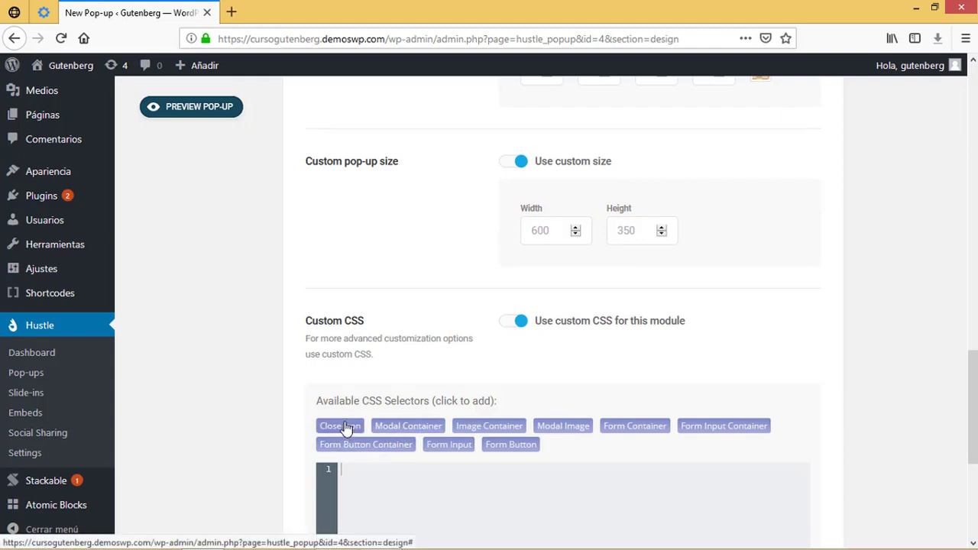
left_click(508, 323)
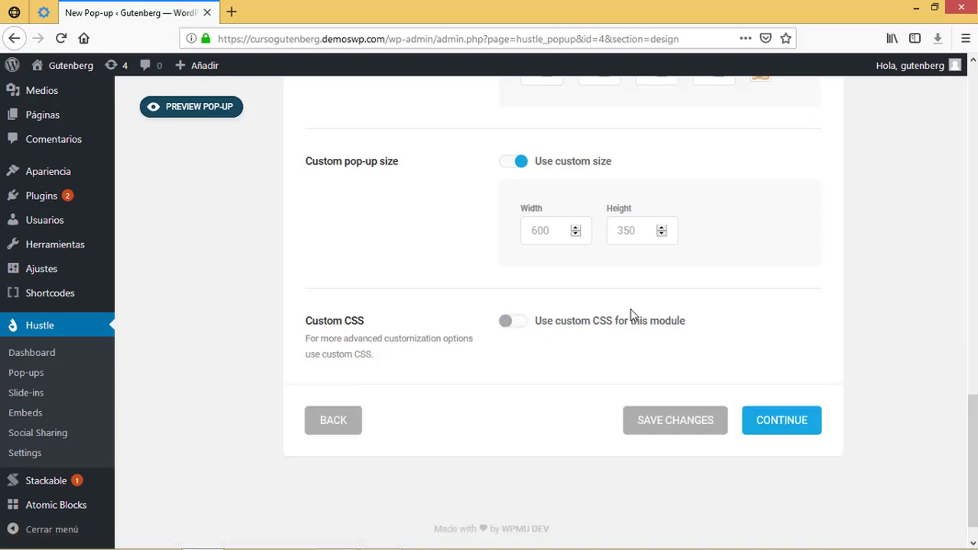
- Save the pop-up's design changes and continue to its Display Settings
left_click(675, 420)
left_click(769, 422)
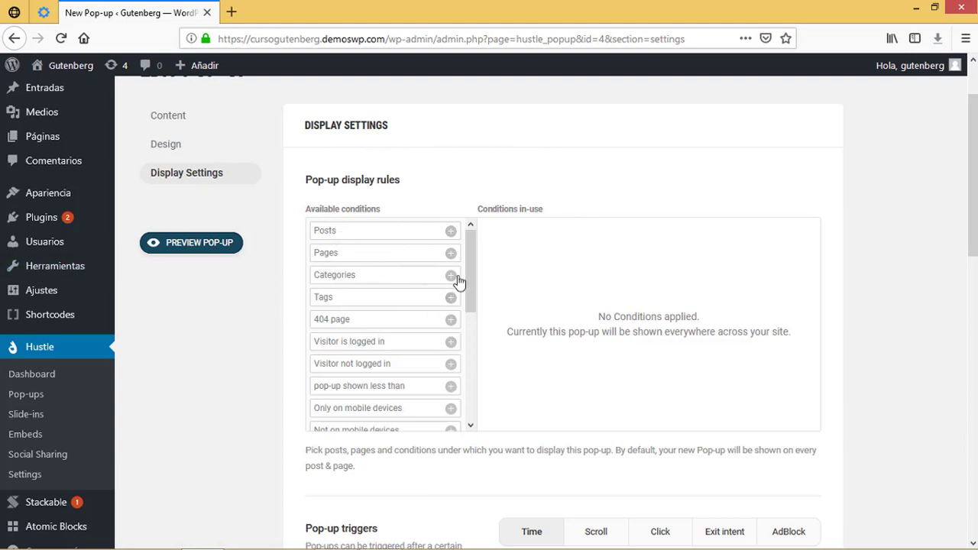
- Add a Pages display condition and set it to All Pages Except with no pages excluded
left_click(398, 259)
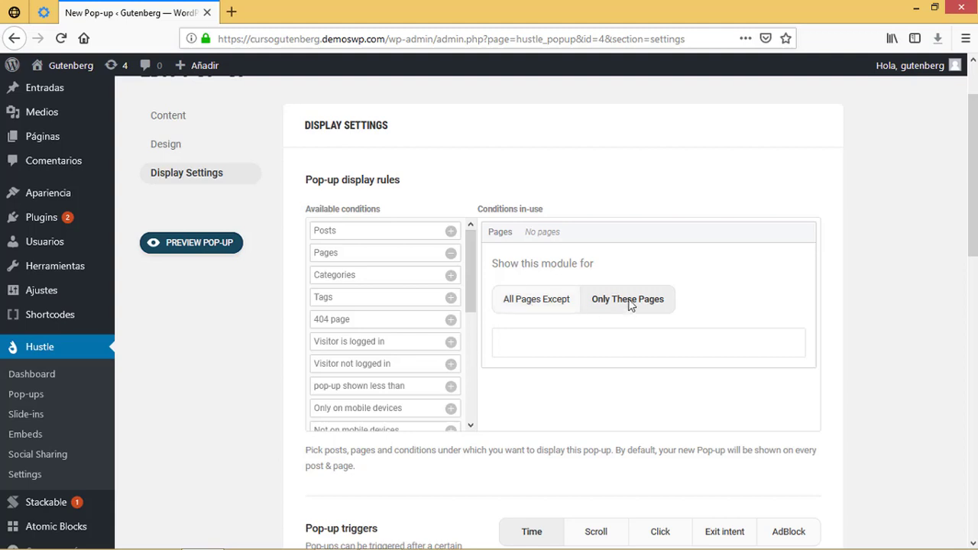
left_click(542, 304)
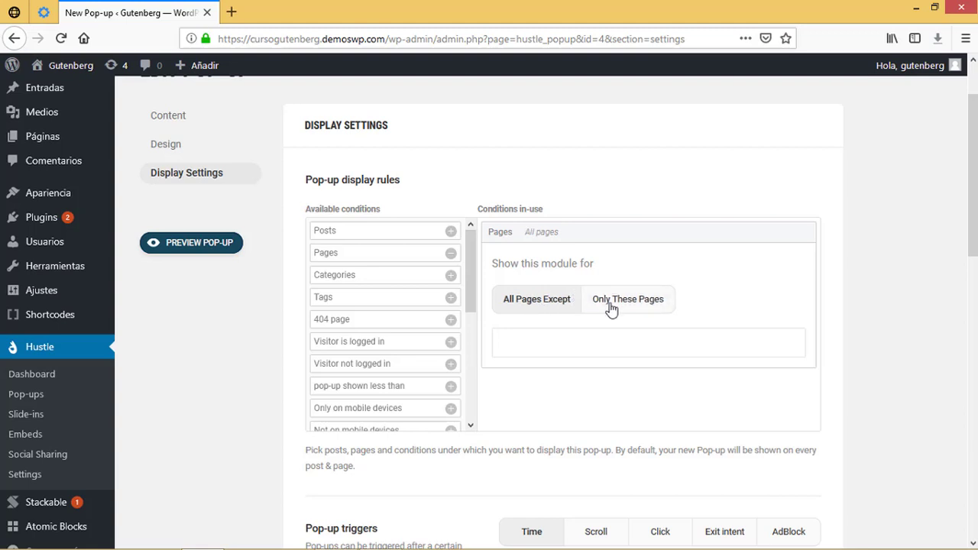
left_click(641, 308)
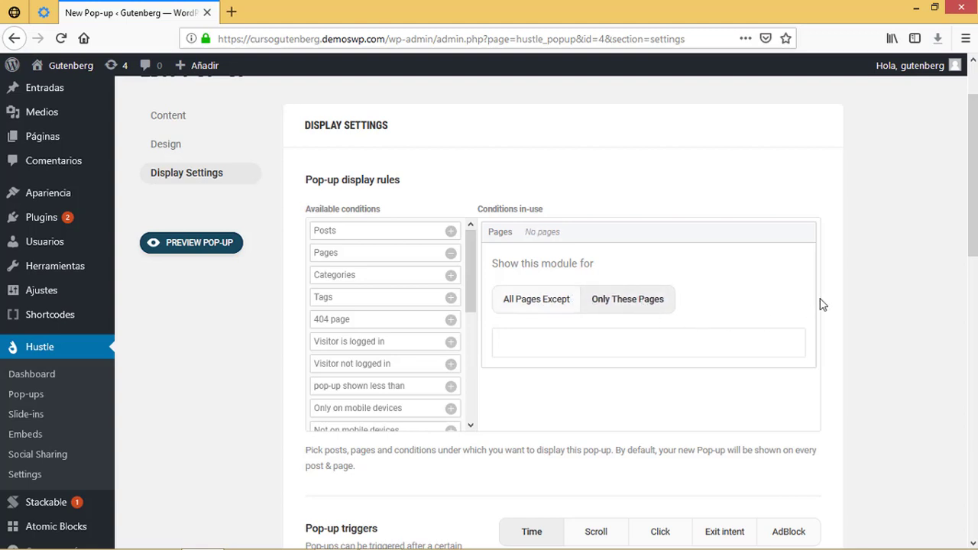
left_click(595, 342)
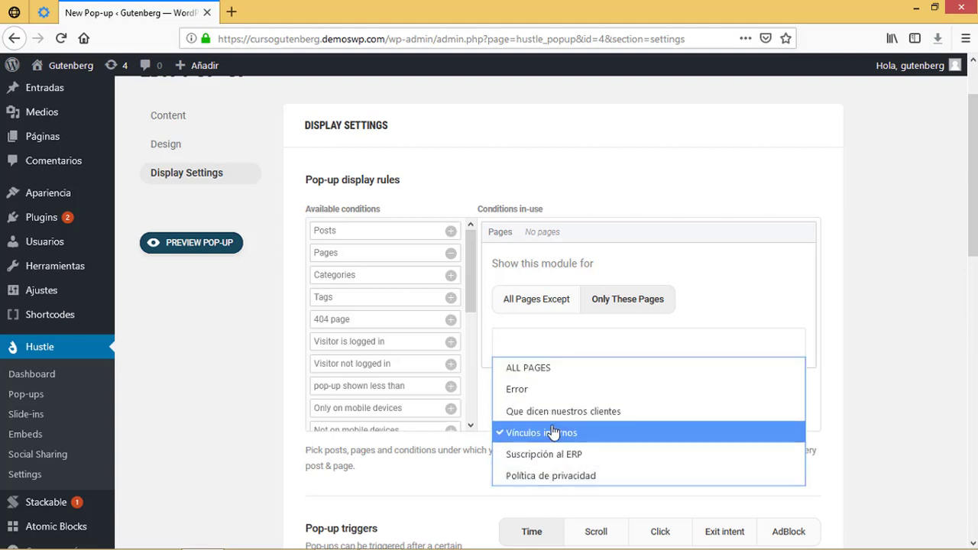
left_click(840, 249)
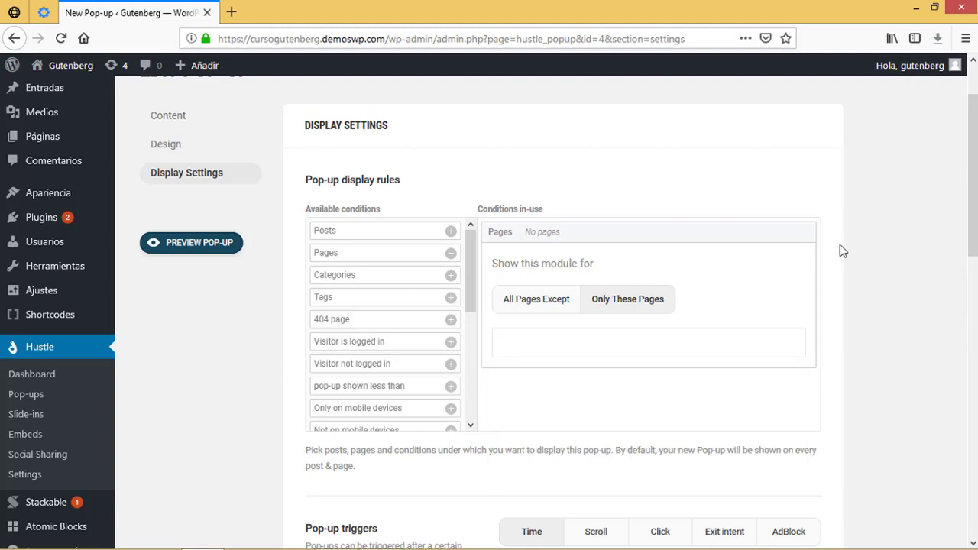
left_click(564, 302)
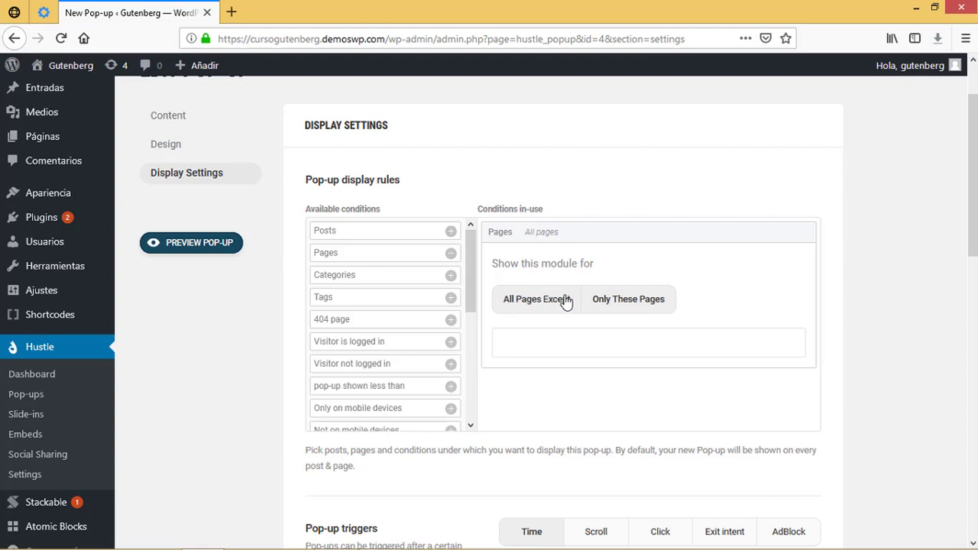
- Add a Posts display condition limited to only the posts Aviso and Evento
left_click(340, 234)
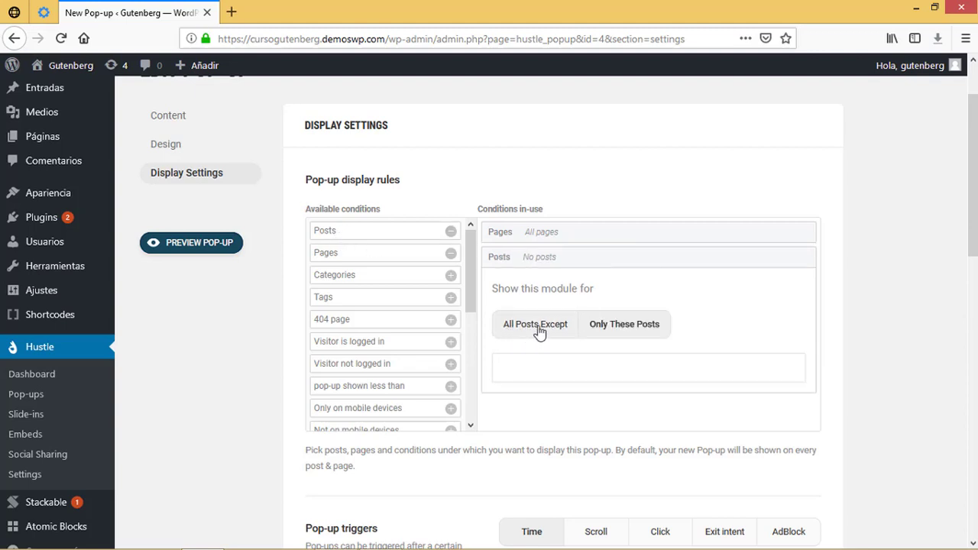
left_click(601, 374)
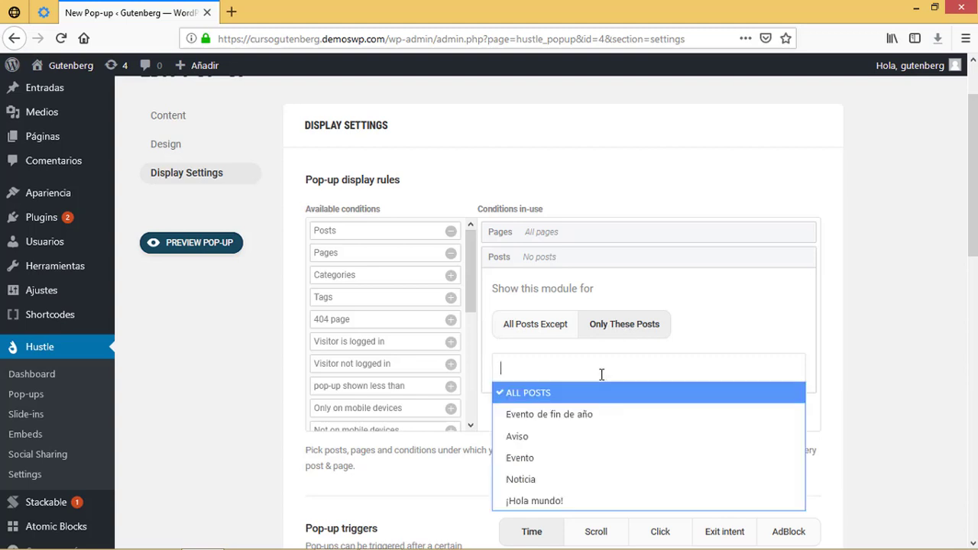
left_click(553, 445)
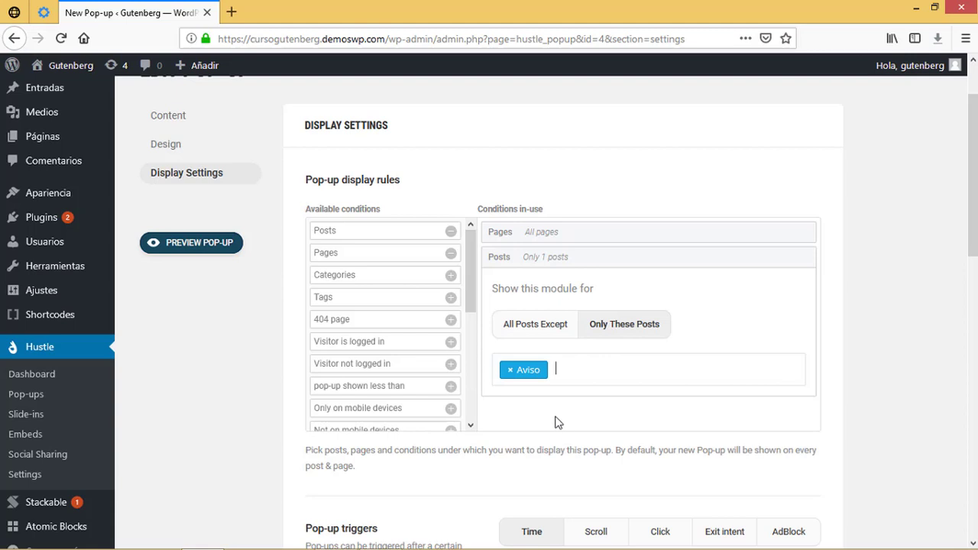
left_click(598, 373)
left_click(547, 464)
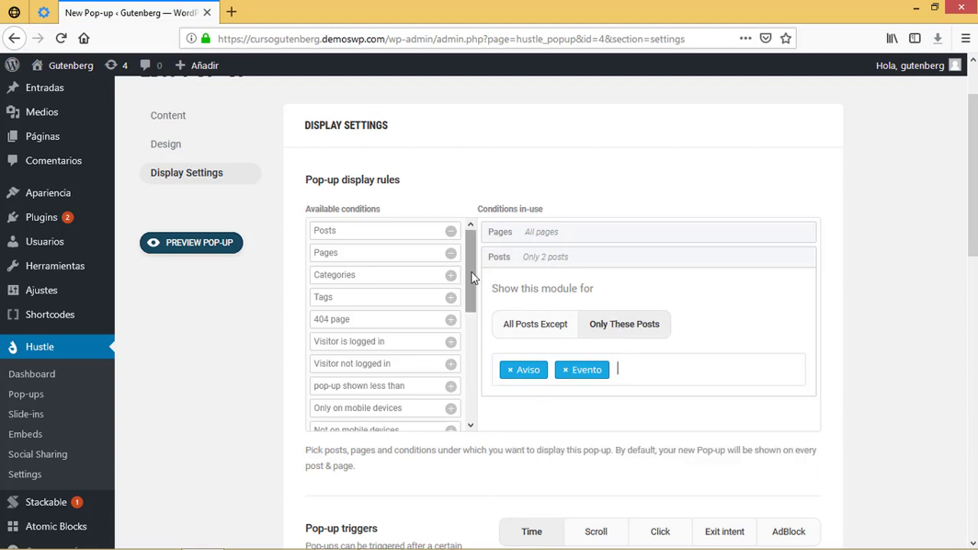
- Look through the remaining display conditions and enable the Time trigger to show the pop-up after 5 seconds
left_click_drag(469, 280, 477, 325)
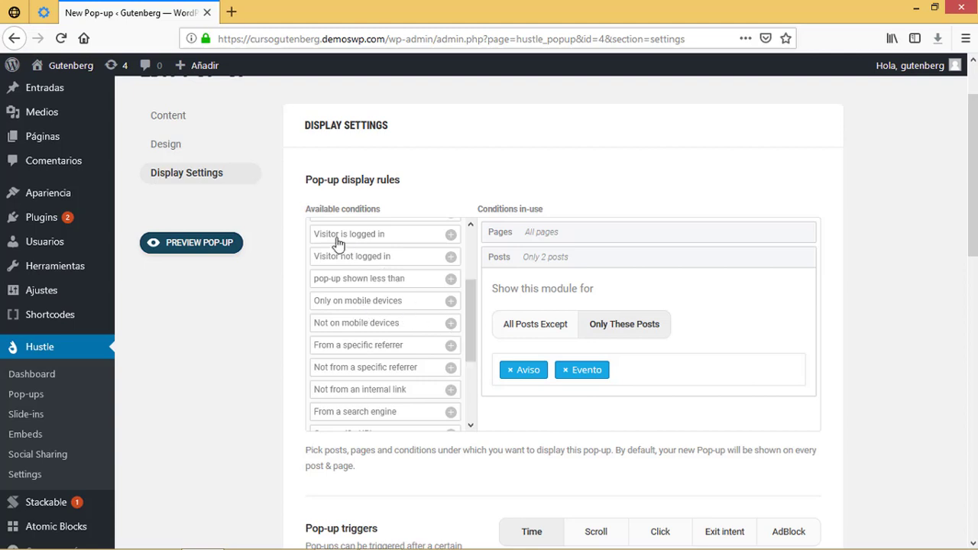
scroll(339, 246, "up", 1)
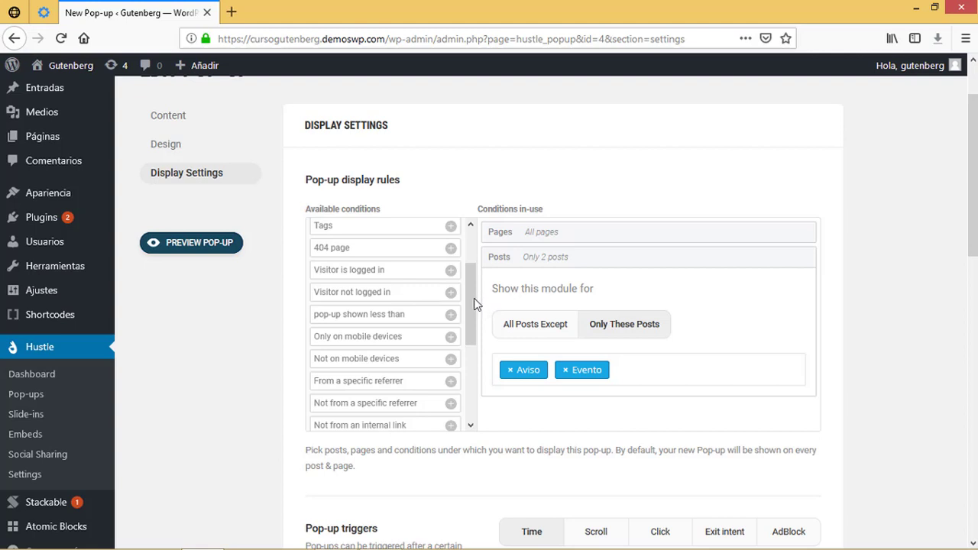
left_click_drag(474, 301, 461, 386)
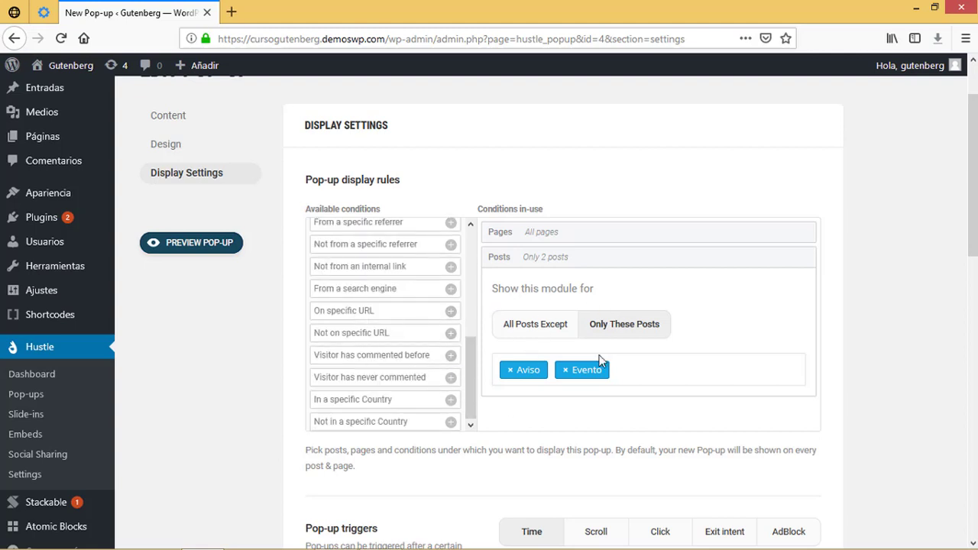
left_click_drag(972, 229, 972, 322)
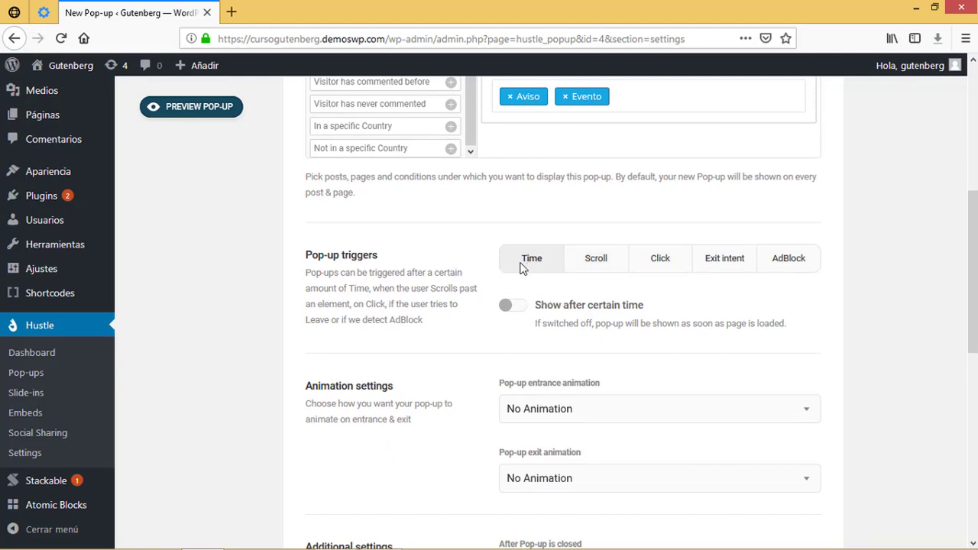
left_click(508, 308)
left_click(527, 376)
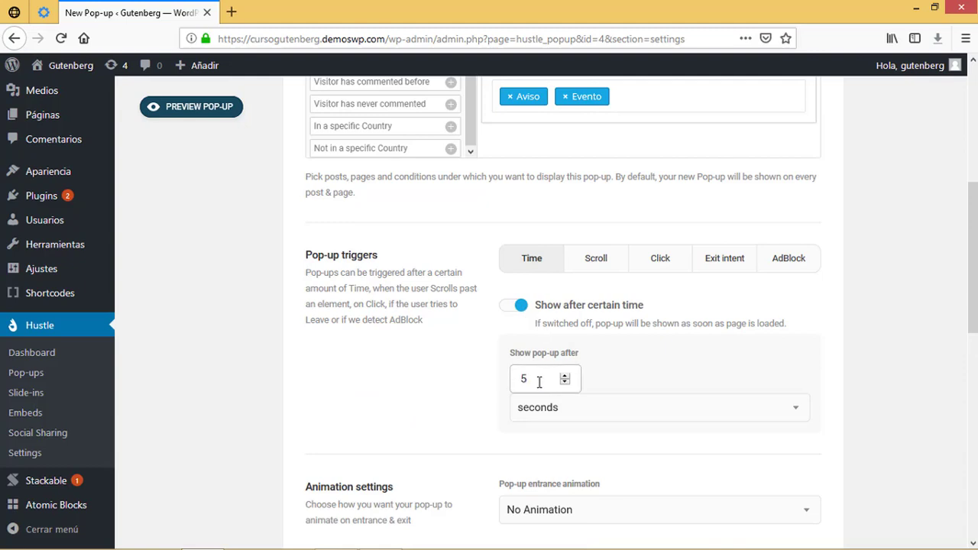
left_click(541, 355)
- Examine the options of the Scroll, Click, Exit intent and AdBlock triggers, and return to the Time trigger
left_click(589, 264)
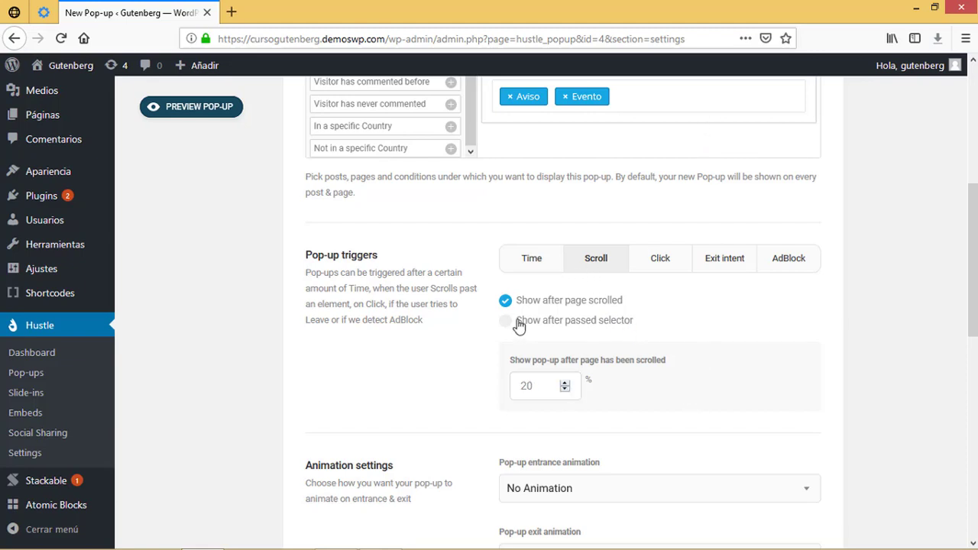
left_click(662, 261)
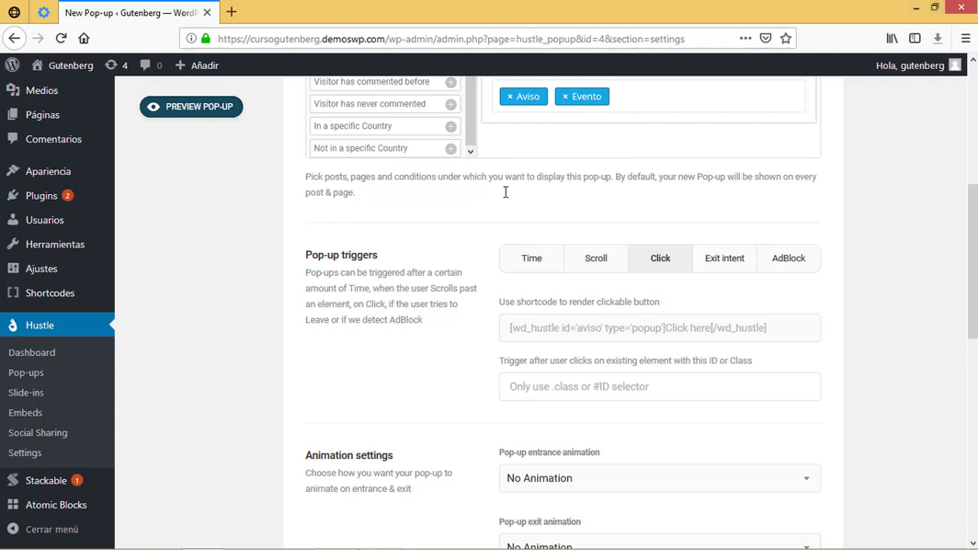
left_click(731, 262)
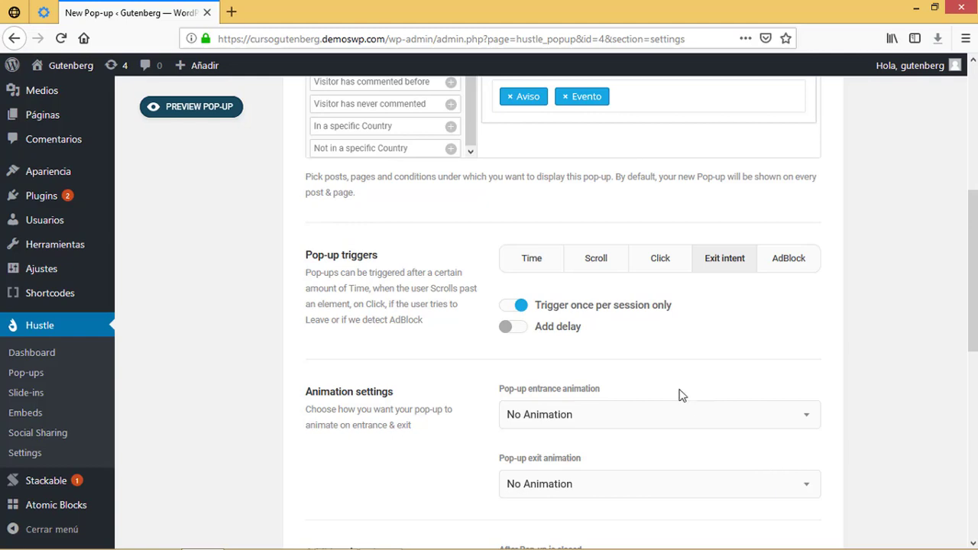
left_click(508, 329)
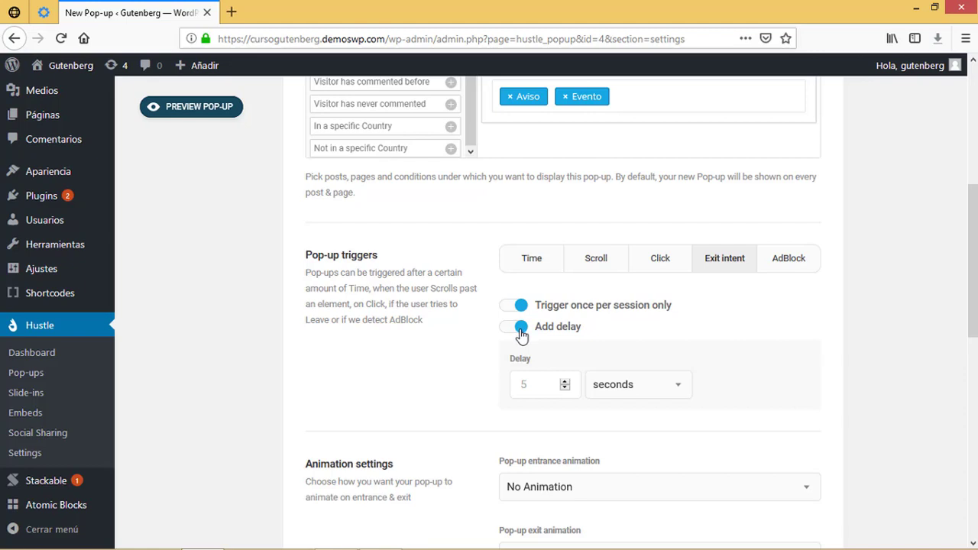
left_click(521, 334)
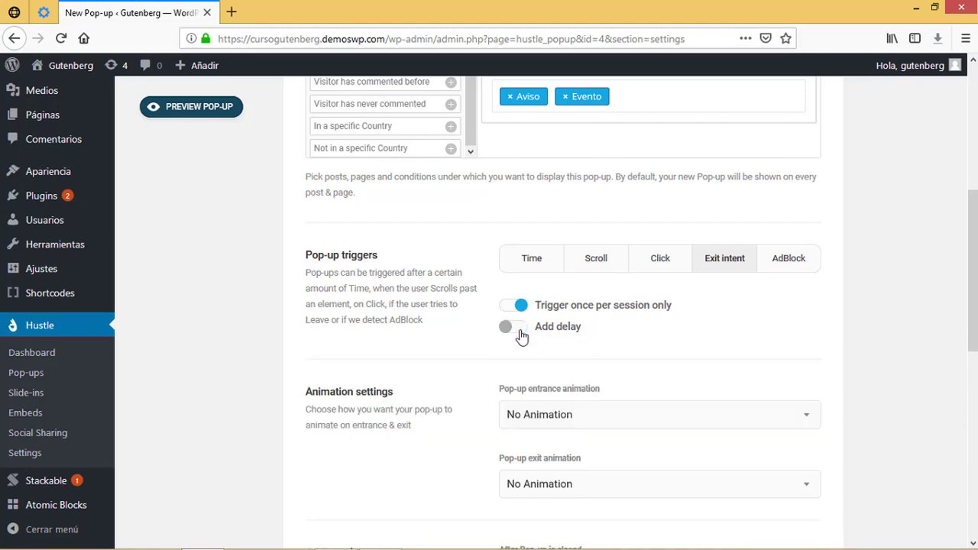
left_click(799, 267)
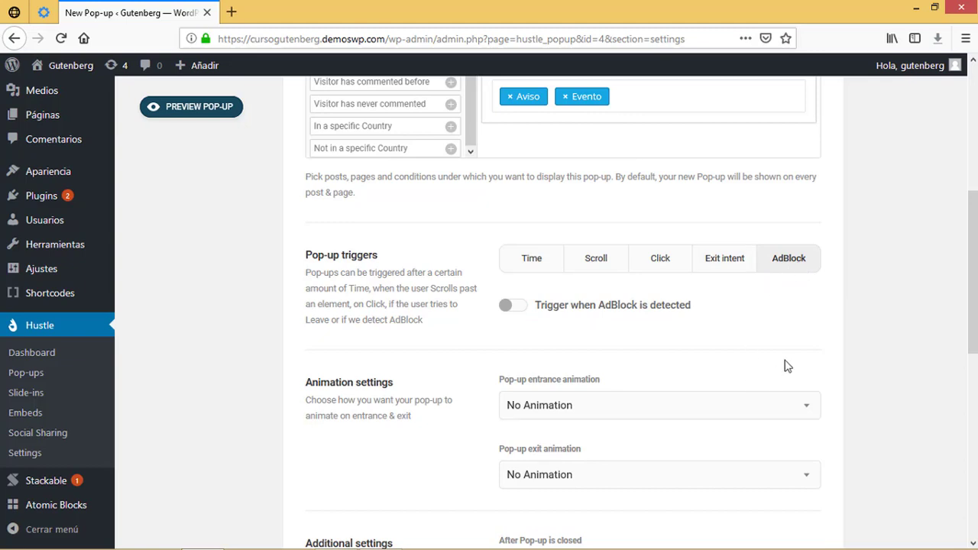
left_click(513, 310)
left_click(516, 308)
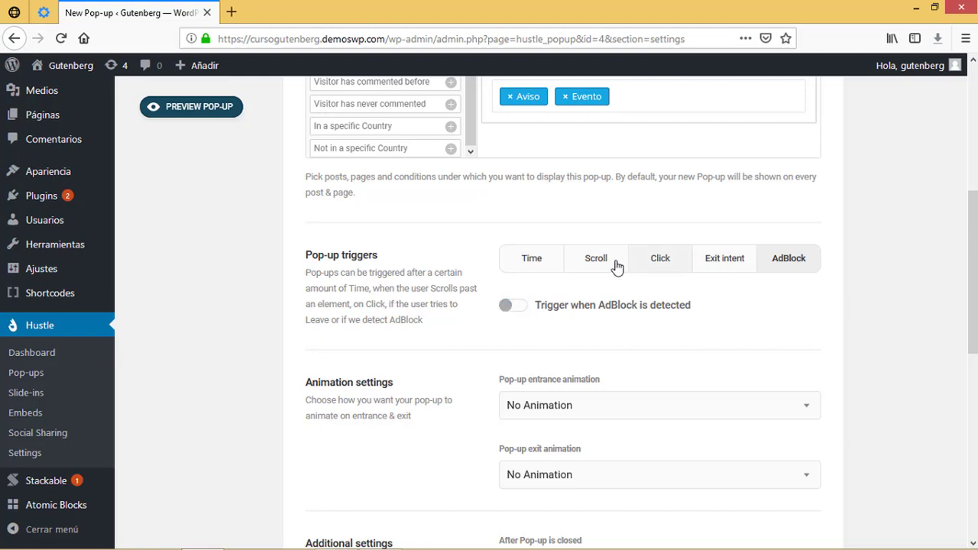
left_click(545, 259)
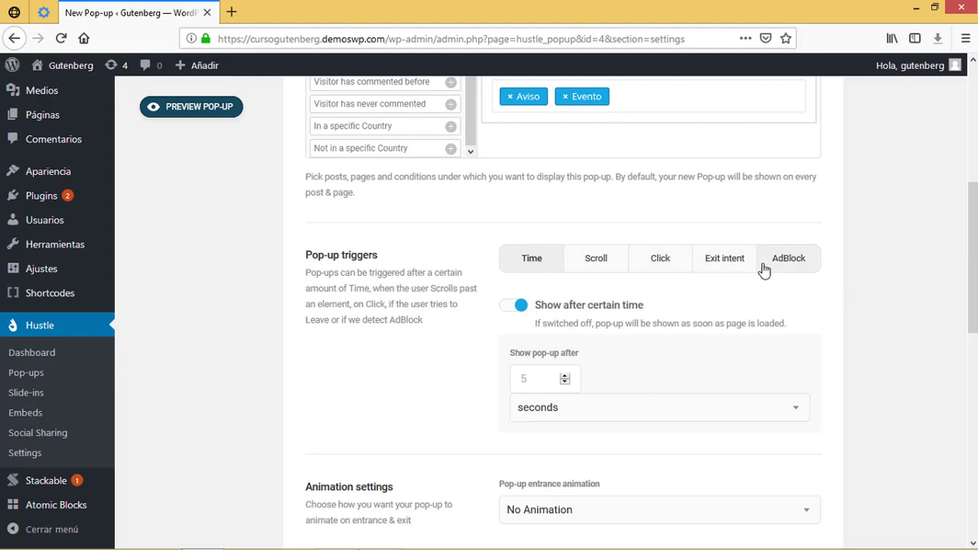
- Set the pop-up's entrance animation to Bounce In Up and its exit animation to Bounce Out Up
scroll(954, 367, "down", 4)
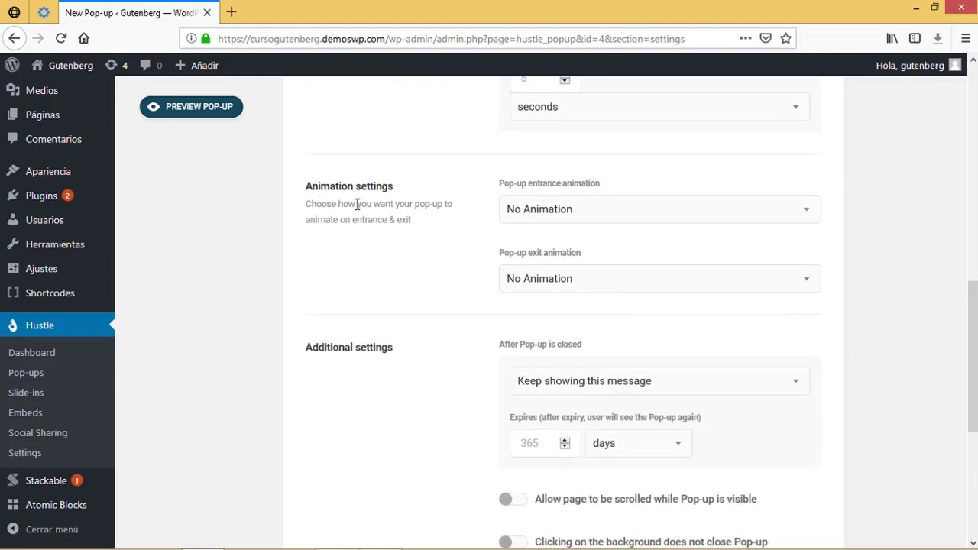
left_click(574, 213)
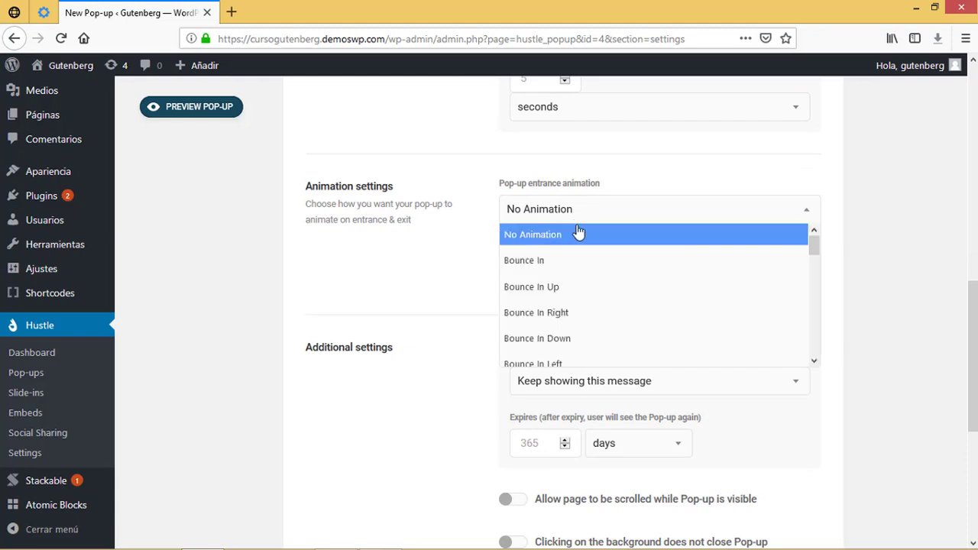
left_click(579, 287)
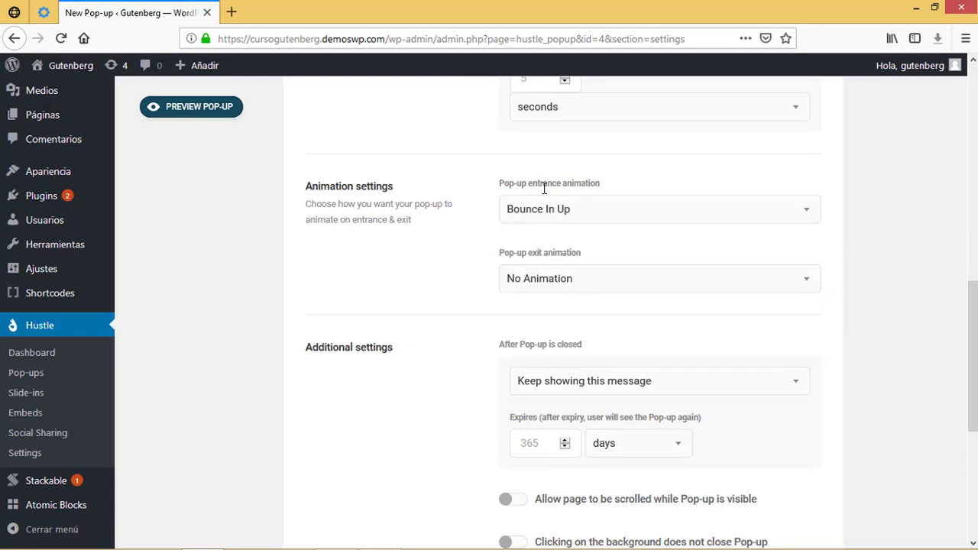
left_click(544, 286)
left_click(547, 359)
- Choose Keep showing this message as the behaviour after the pop-up is closed
scroll(974, 329, "down", 5)
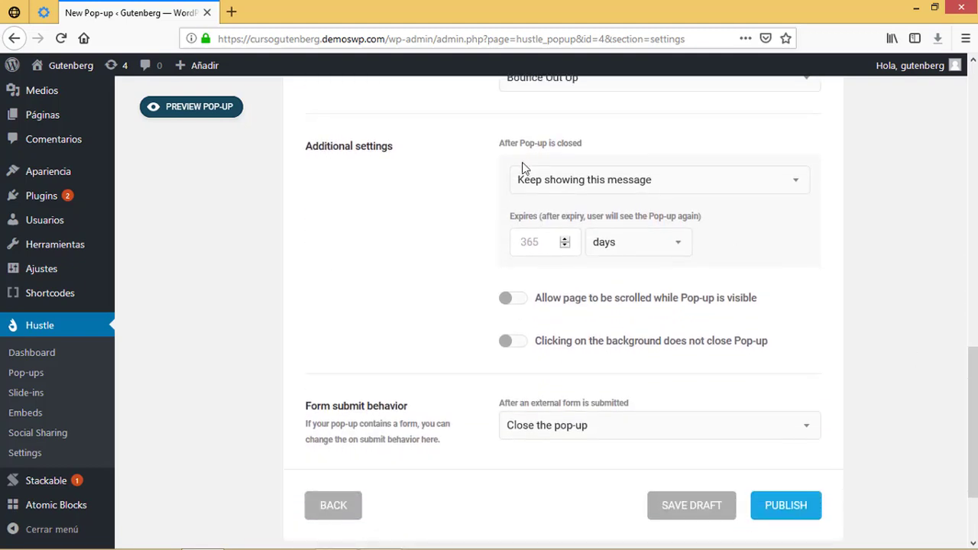
left_click(674, 188)
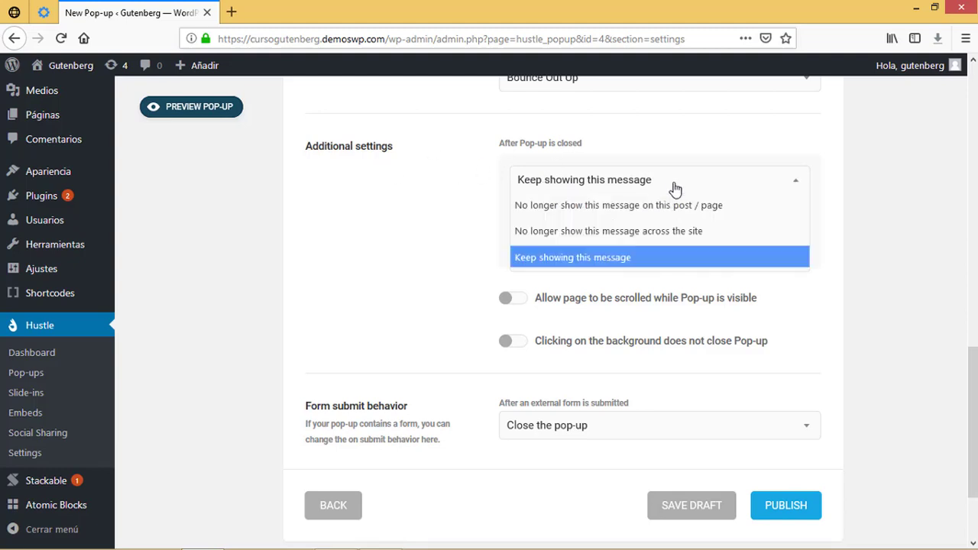
left_click(581, 258)
left_click(538, 246)
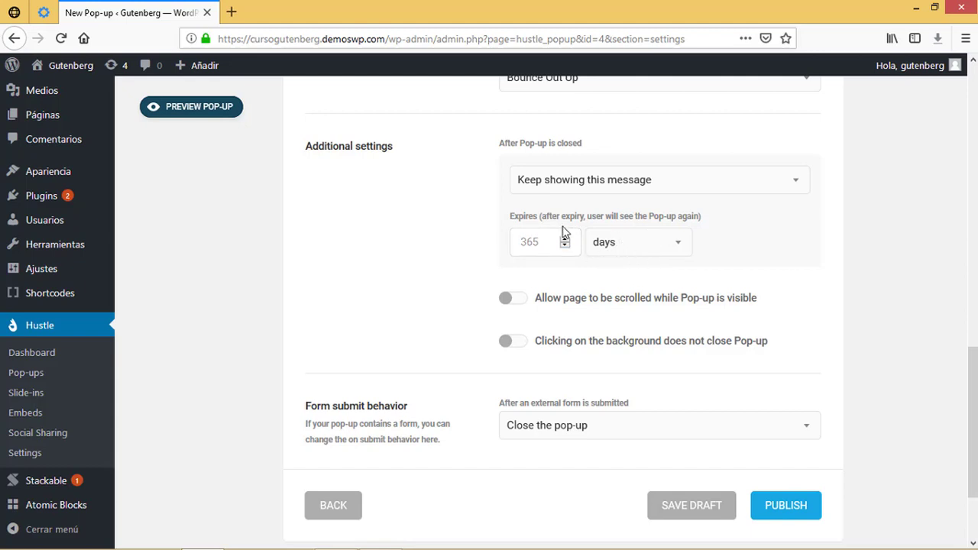
- Review the remaining additional and form submit settings, and publish the pop-up
scroll(565, 233, "down", 1)
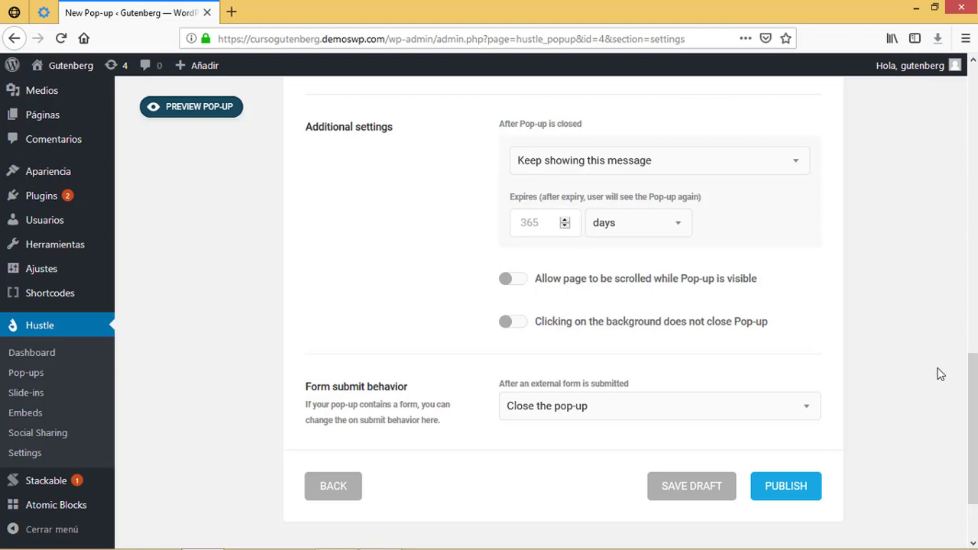
scroll(381, 377, "down", 1)
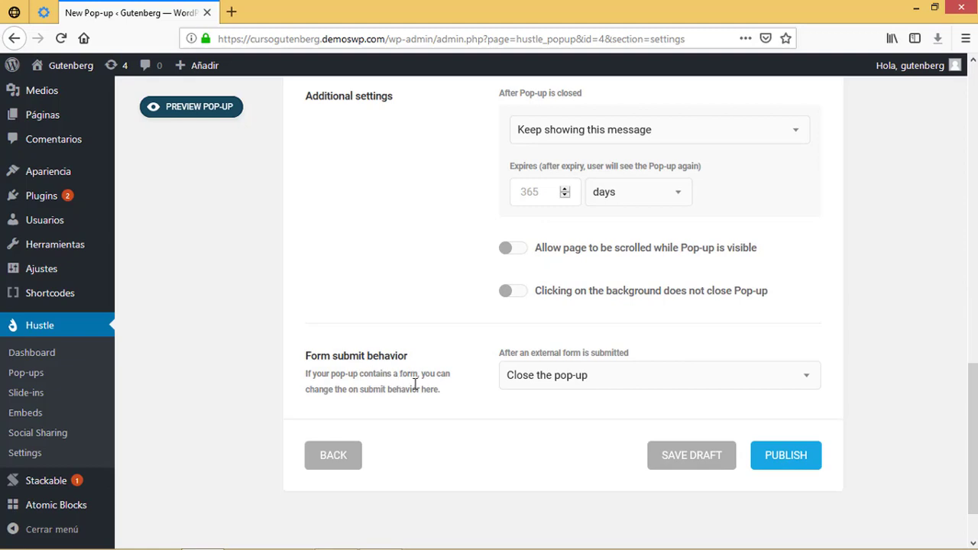
left_click(791, 462)
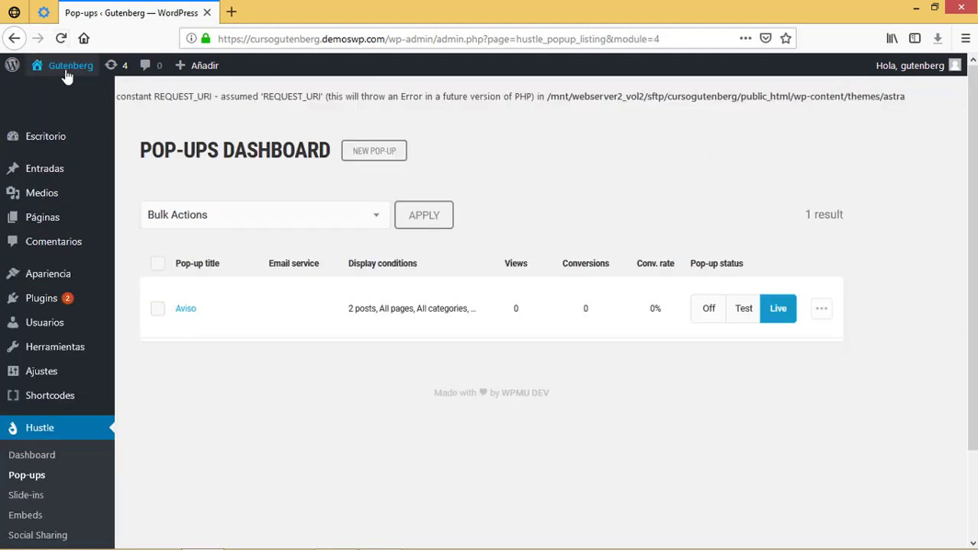
- Visit the site's front end to check the published pop-up
mouse_move(70, 70)
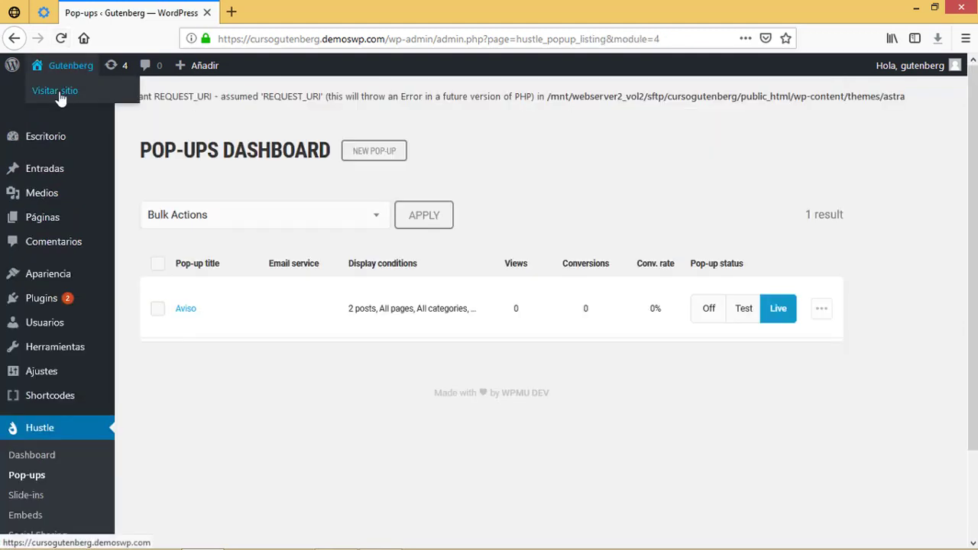